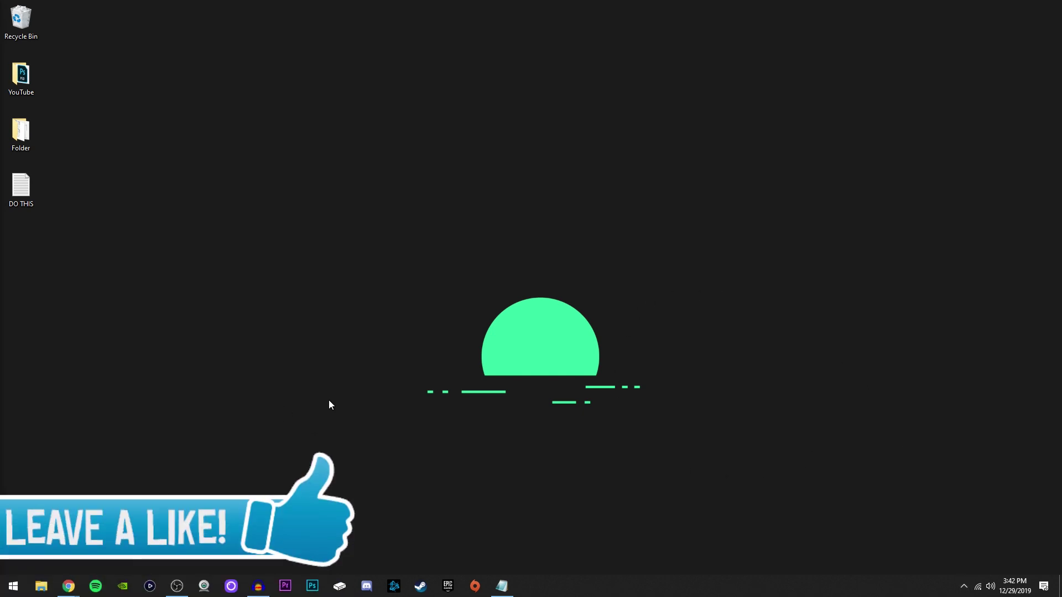
Bring the OBS Studio window to the front and open its Settings dialog
{"action": "left_click", "coordinate": [177, 585]}
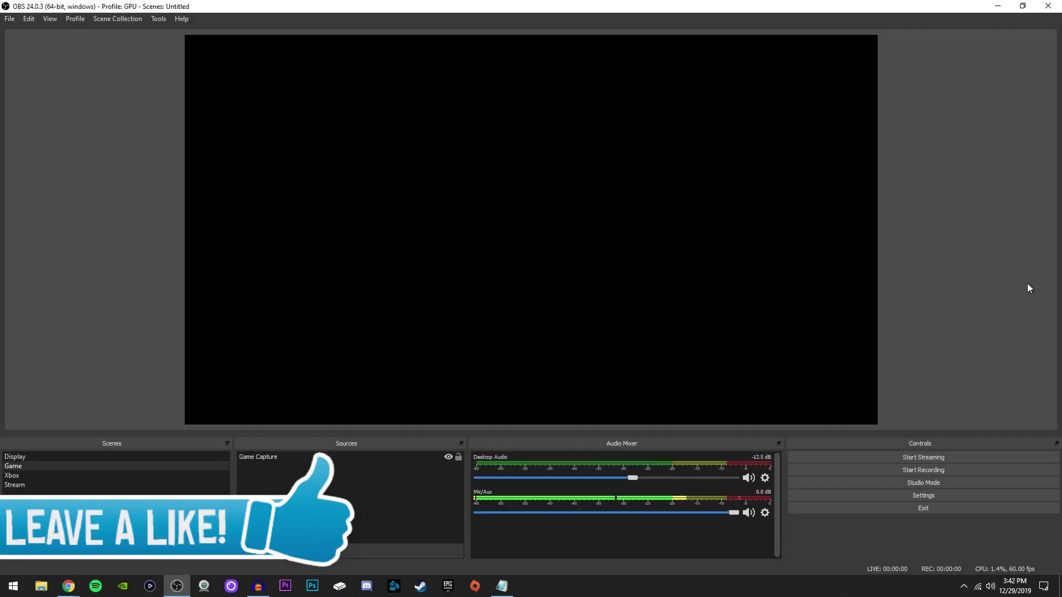
{"action": "left_click", "coordinate": [922, 496]}
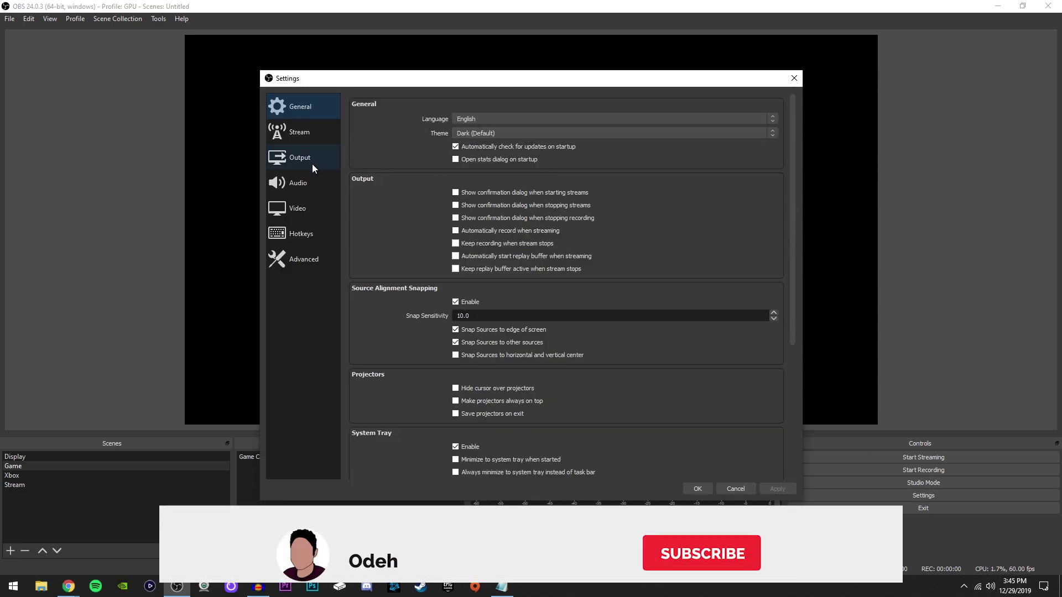
Switch to the Output settings page and keep the output mode on Advanced
{"action": "left_click", "coordinate": [310, 164]}
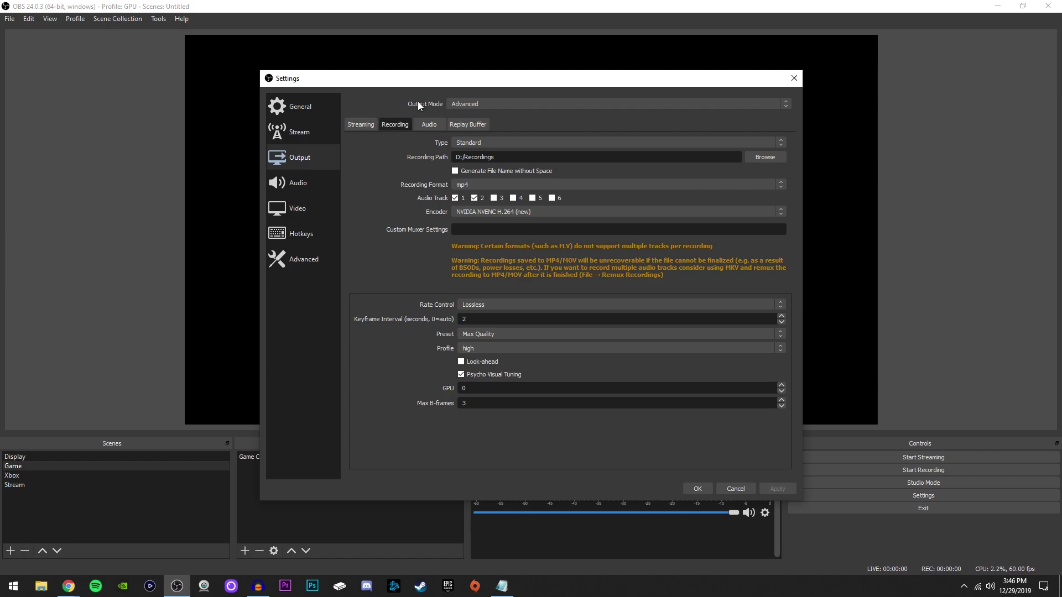
{"action": "left_click", "coordinate": [473, 102]}
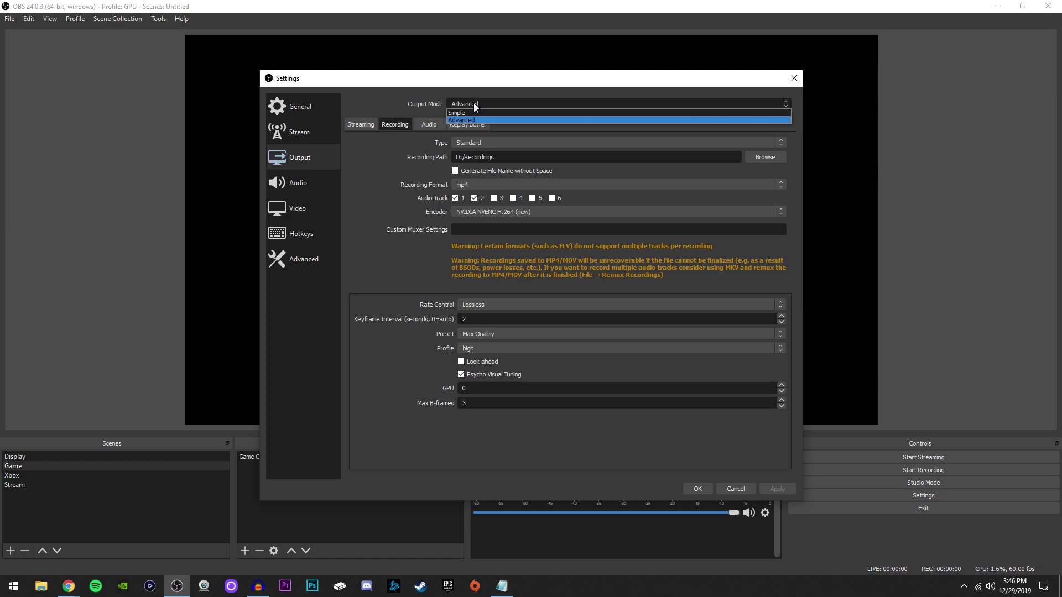
{"action": "left_click", "coordinate": [472, 119]}
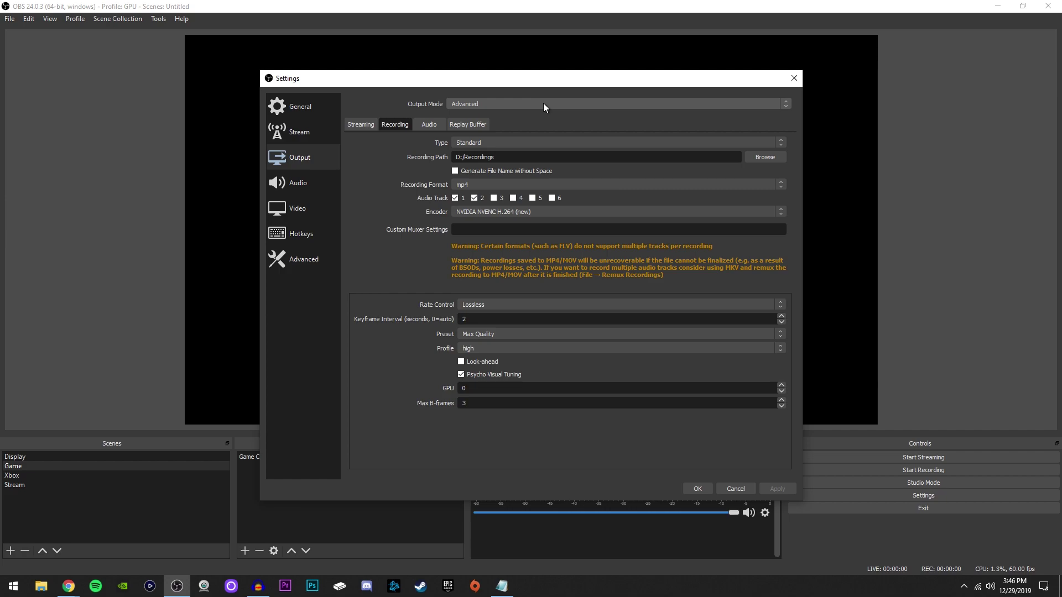
{"action": "left_click", "coordinate": [766, 157]}
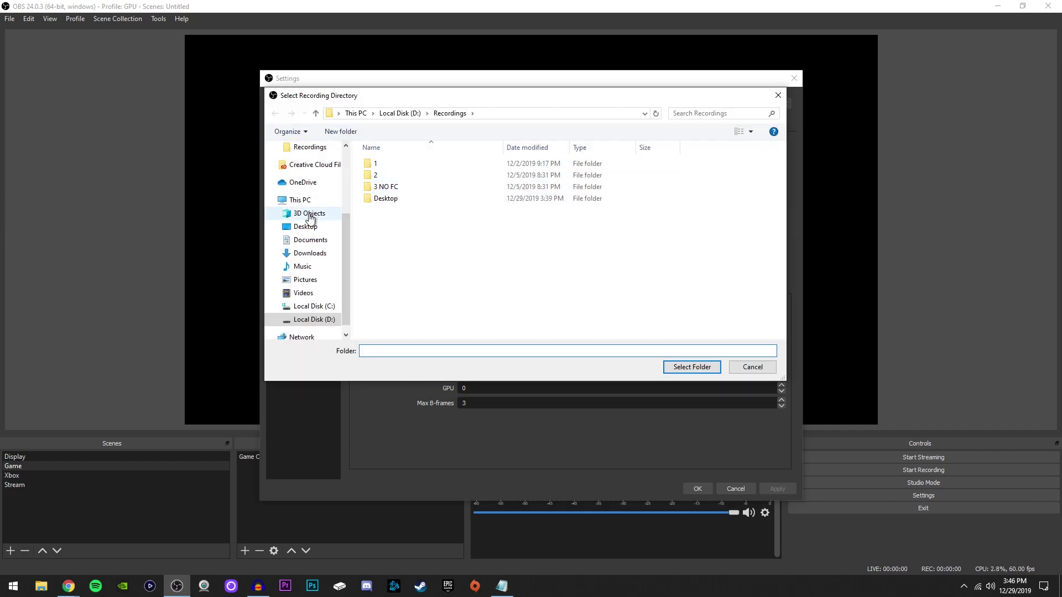
{"action": "left_click", "coordinate": [304, 228]}
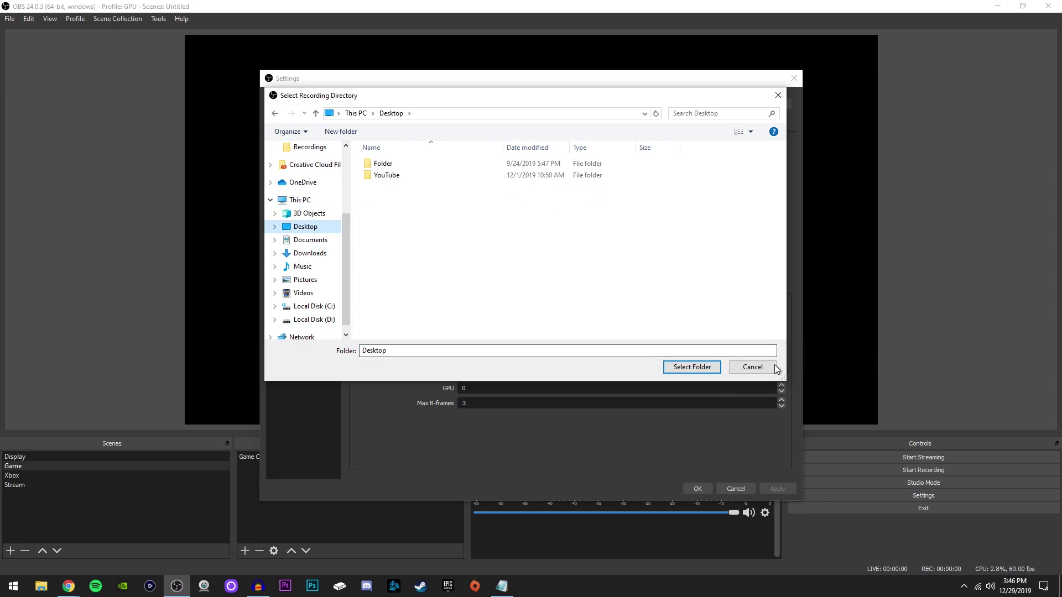
{"action": "left_click", "coordinate": [751, 366]}
{"action": "left_click", "coordinate": [492, 184]}
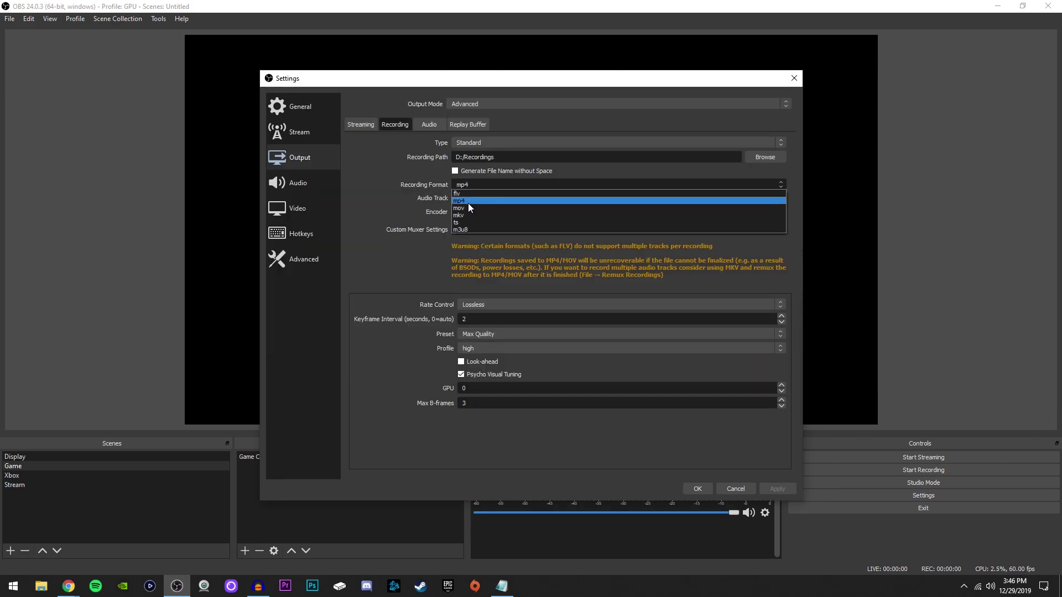
{"action": "left_click", "coordinate": [426, 184]}
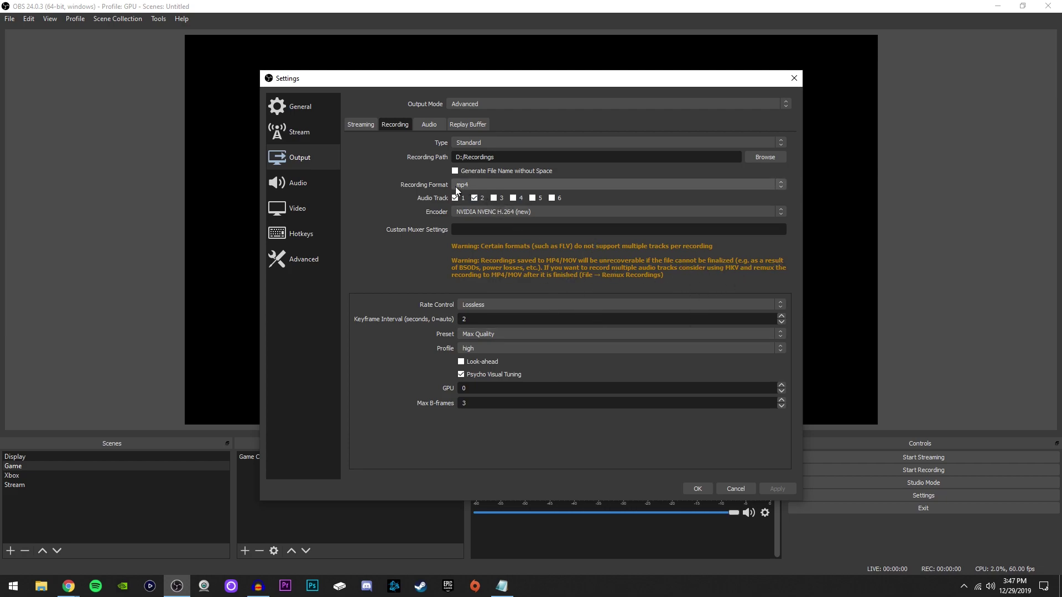
Change the recording format dropdown from mp4 to mkv
{"action": "left_click", "coordinate": [476, 186]}
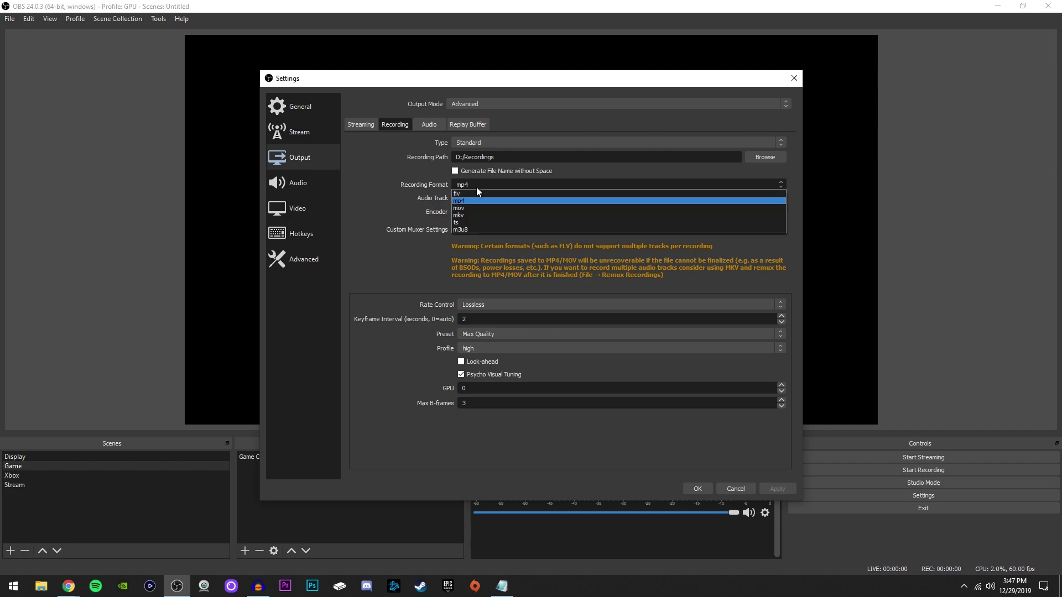
{"action": "left_click", "coordinate": [471, 214]}
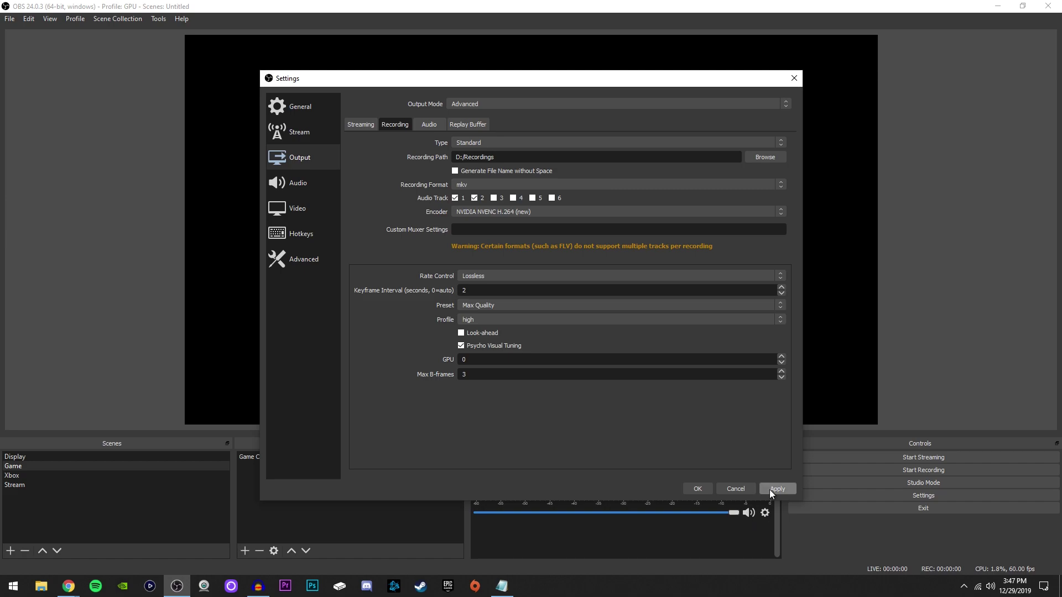
Discard the mkv change and open the Remux Recordings tool from the File menu
{"action": "left_click", "coordinate": [745, 486]}
{"action": "left_click", "coordinate": [50, 18]}
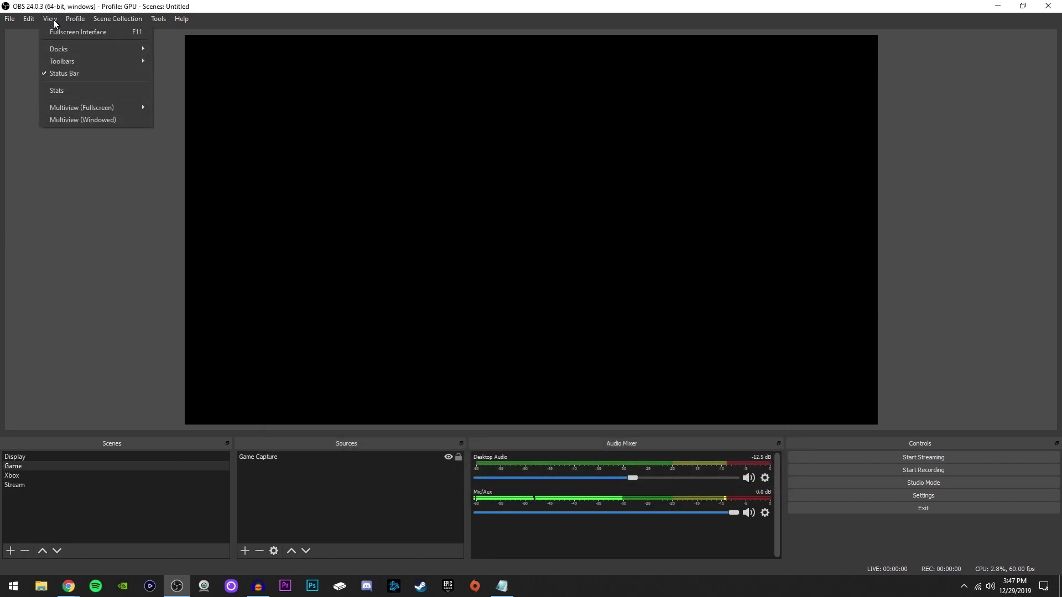
{"action": "mouse_move", "coordinate": [10, 18]}
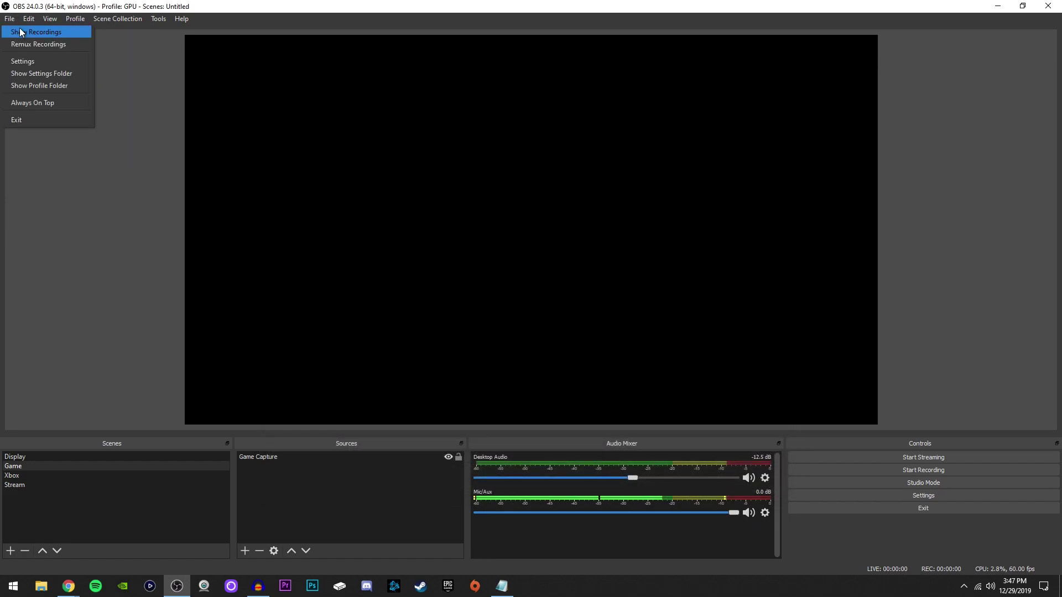
{"action": "left_click", "coordinate": [19, 44]}
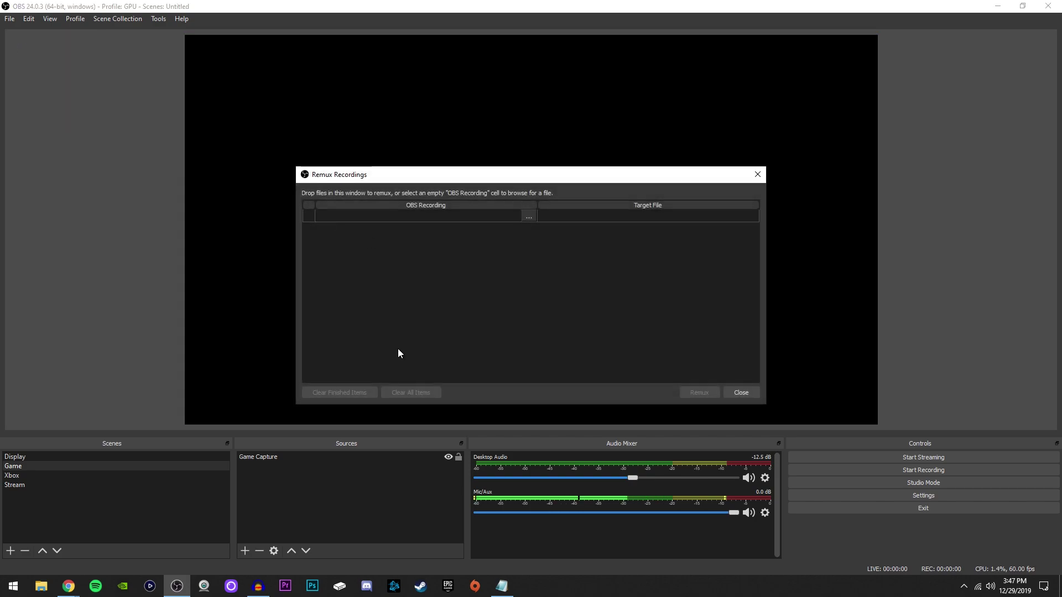
Browse the Desktop for a recording to remux, then back out without choosing one
{"action": "double_click", "coordinate": [354, 217]}
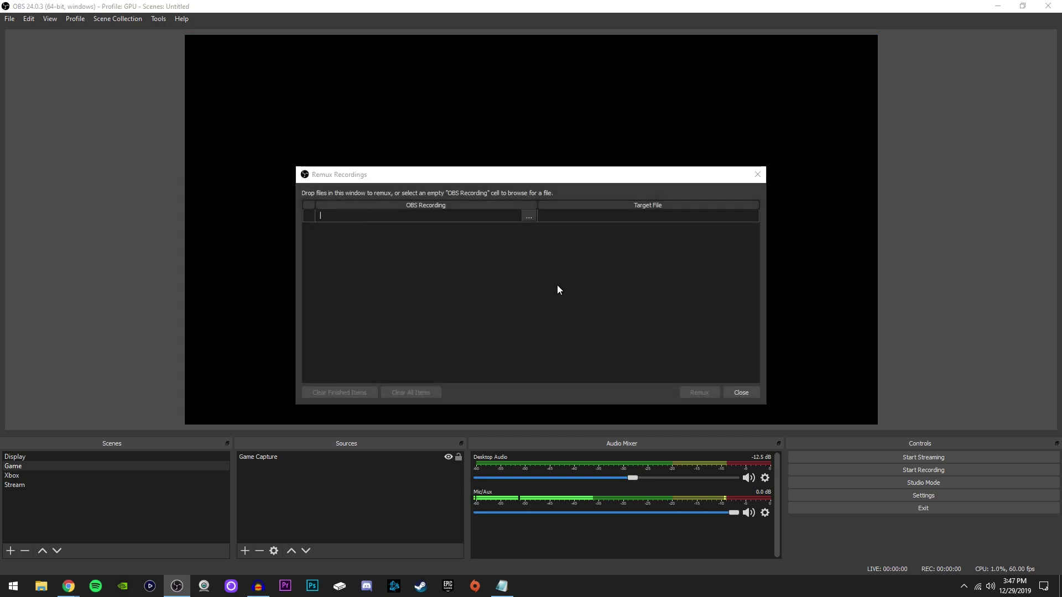
{"action": "left_click", "coordinate": [340, 323]}
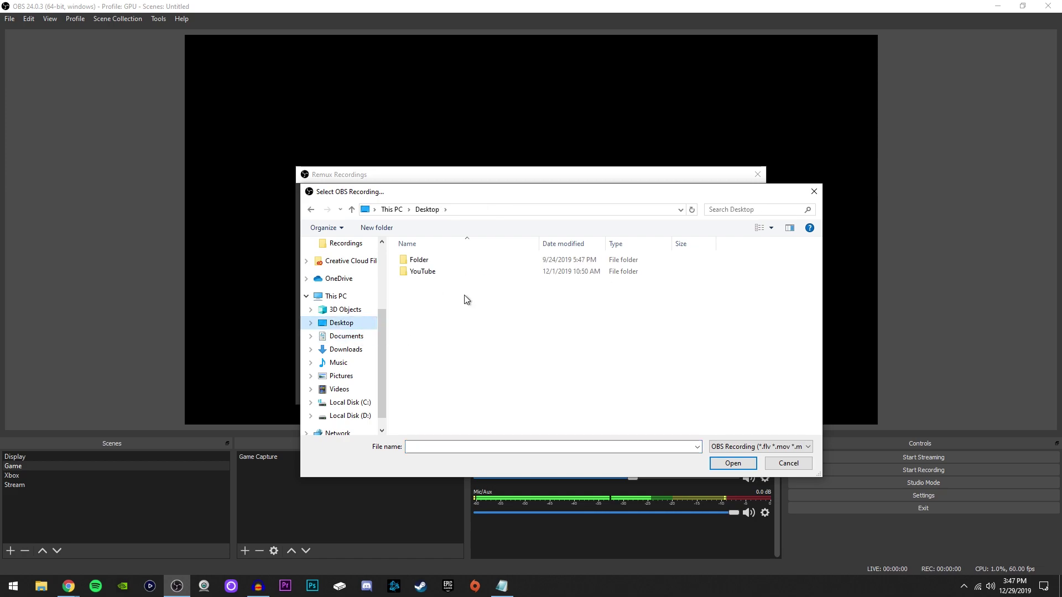
{"action": "left_click", "coordinate": [788, 463]}
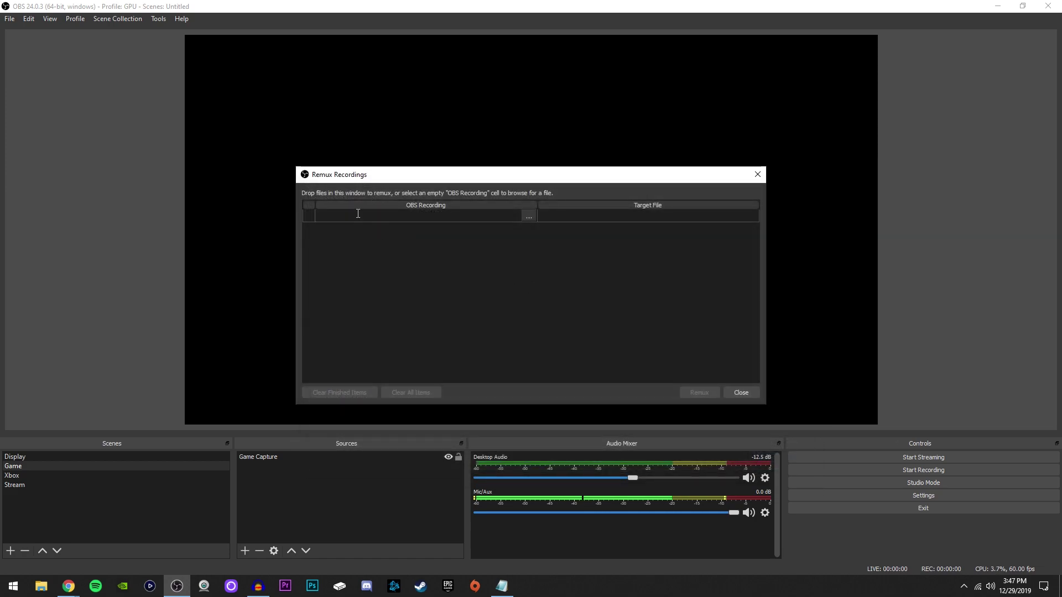
Close Remux, return to Output settings, and keep NVIDIA NVENC H.264 (new) as recording encoder
{"action": "left_click", "coordinate": [741, 392]}
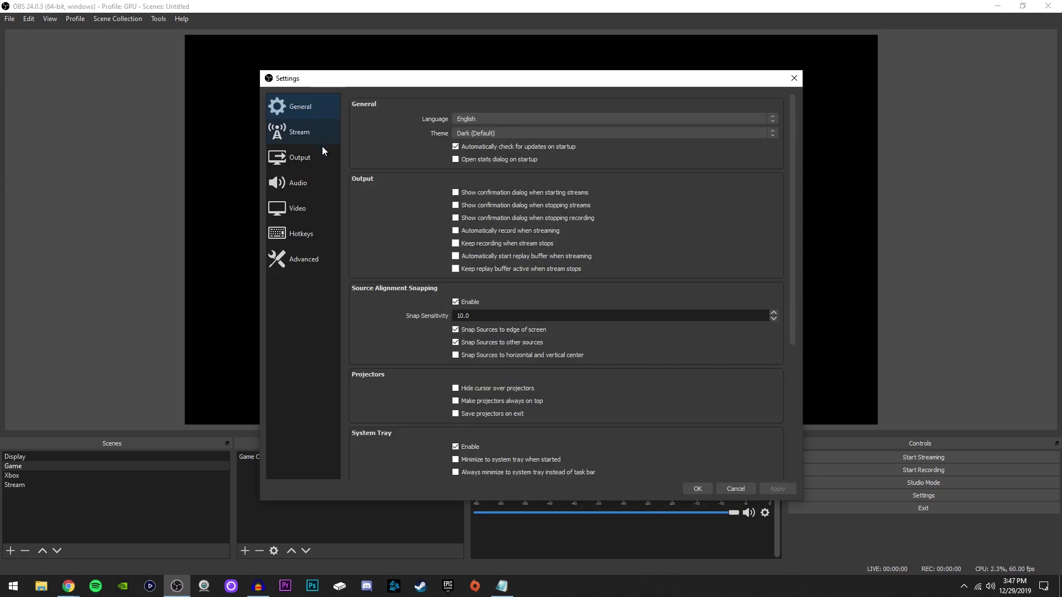
{"action": "left_click", "coordinate": [320, 157]}
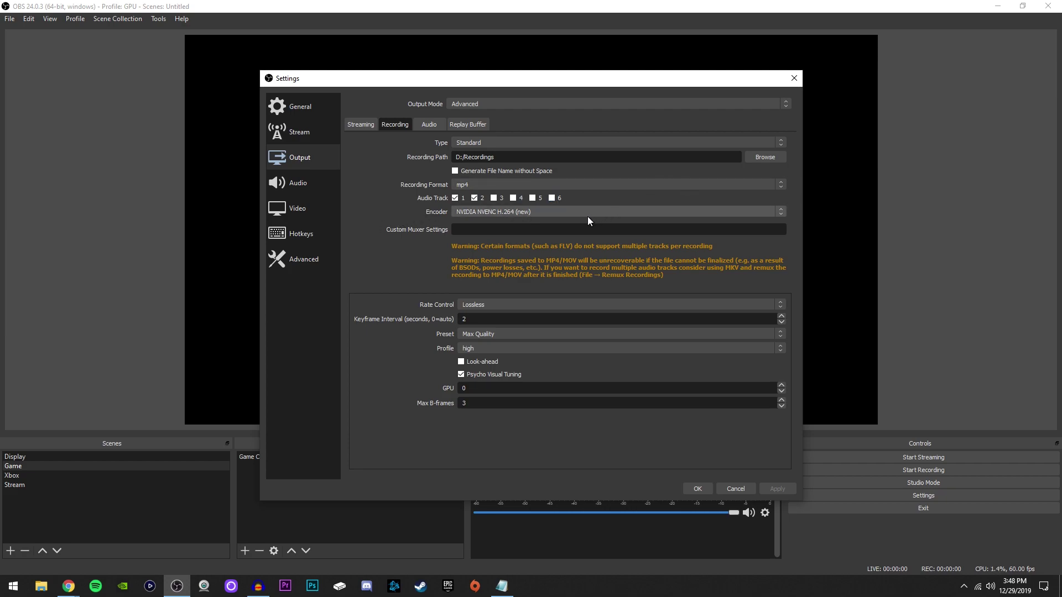
{"action": "left_click", "coordinate": [538, 212]}
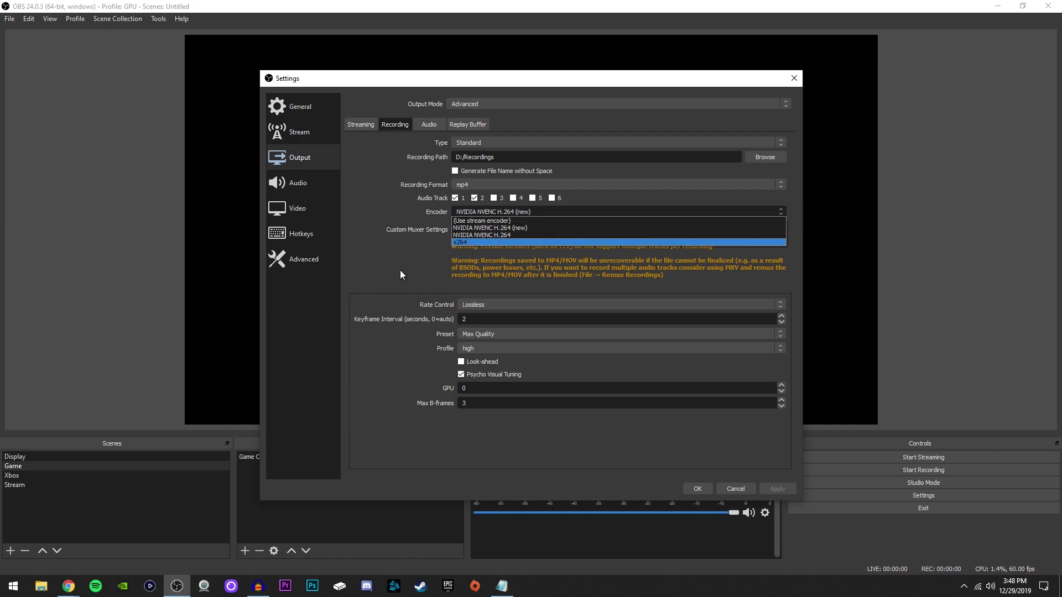
{"action": "left_click", "coordinate": [374, 270]}
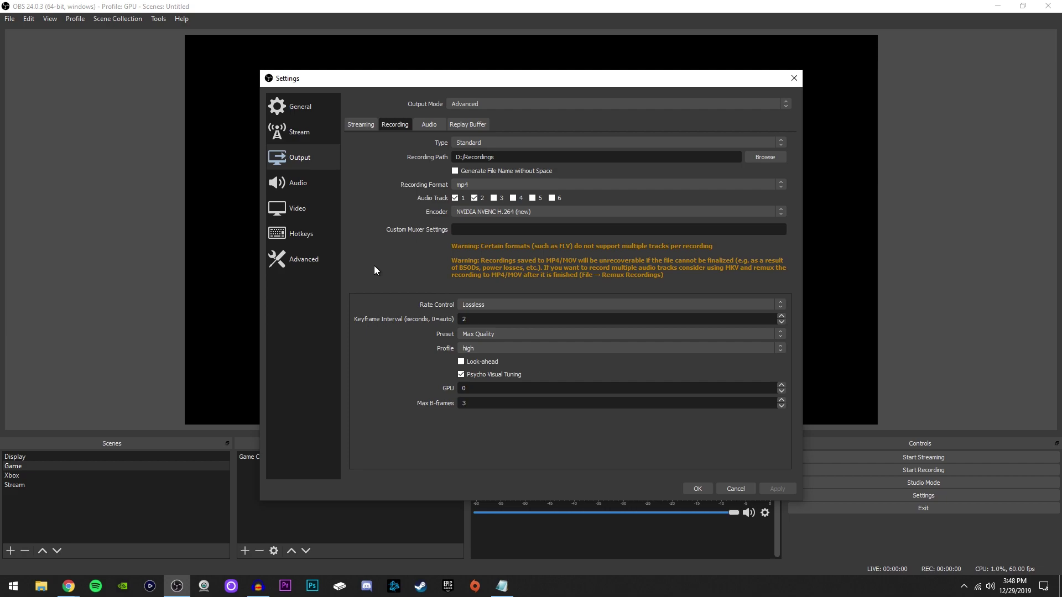
{"action": "left_click", "coordinate": [489, 212]}
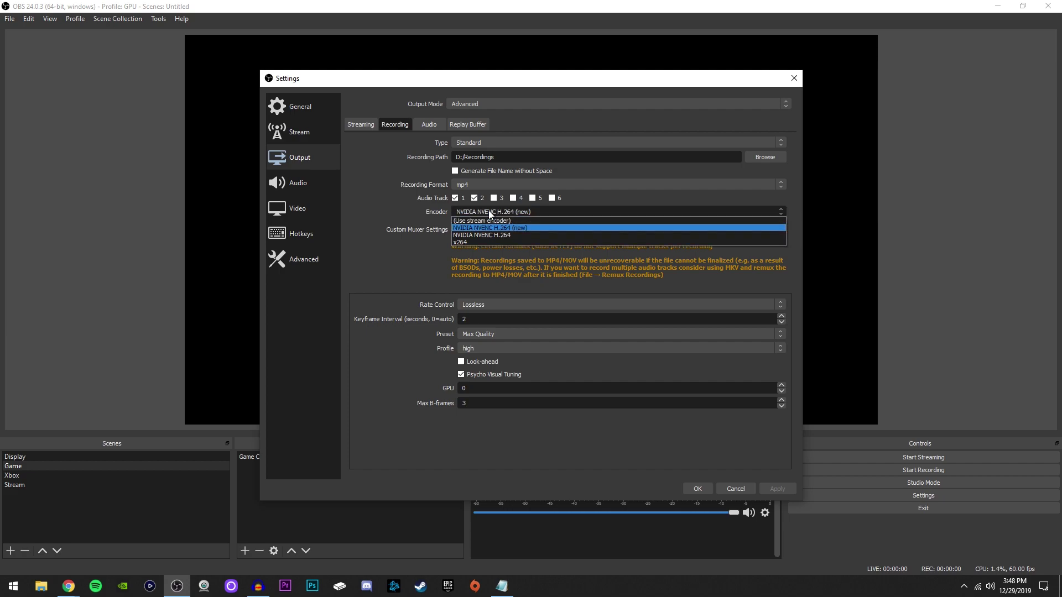
{"action": "left_click", "coordinate": [454, 228]}
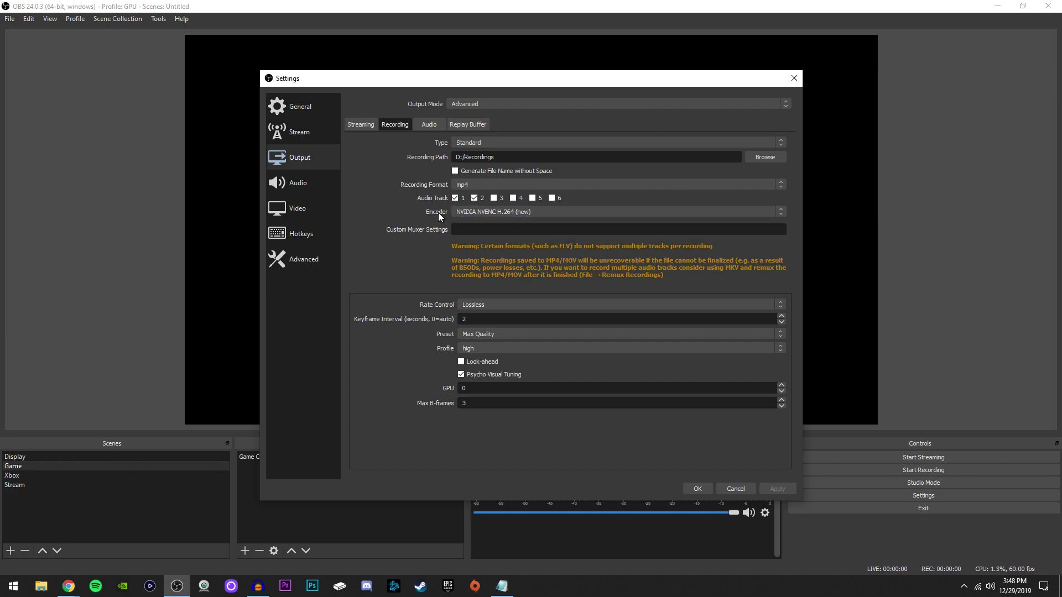
{"action": "left_click", "coordinate": [476, 211]}
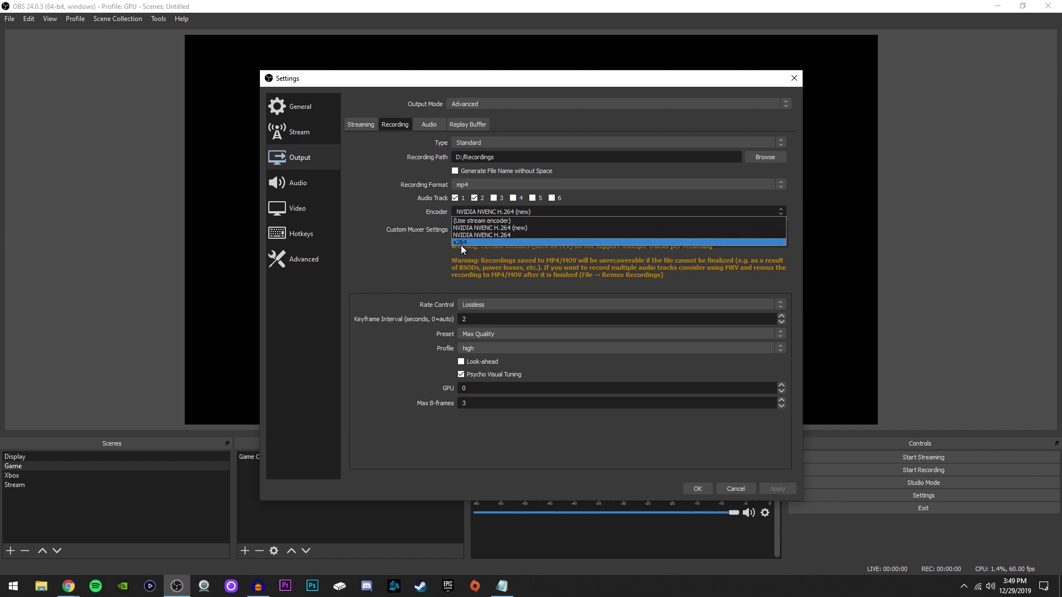
{"action": "left_click", "coordinate": [467, 228]}
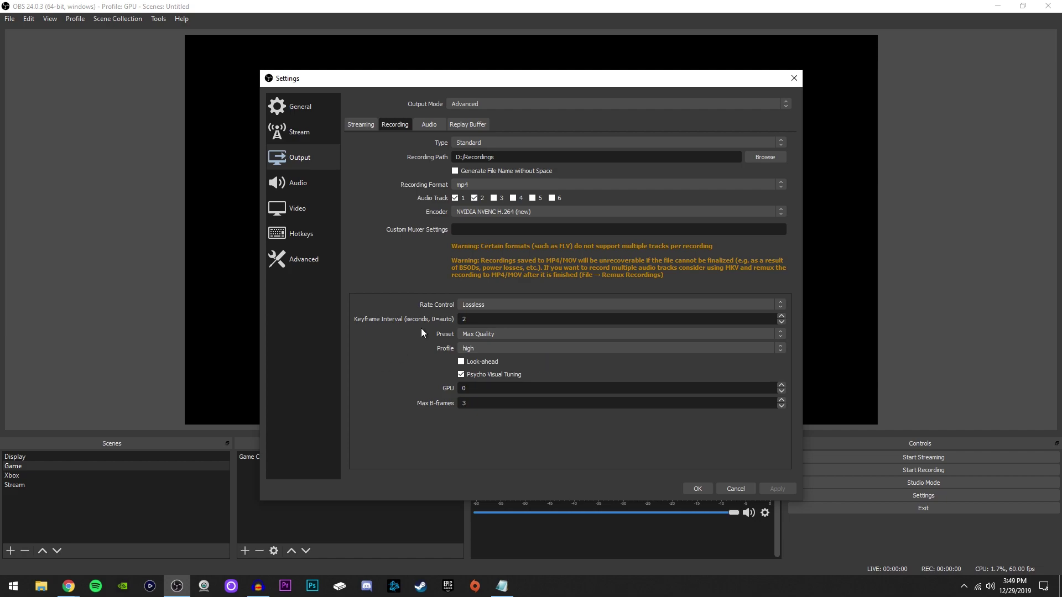
{"action": "left_click", "coordinate": [482, 306]}
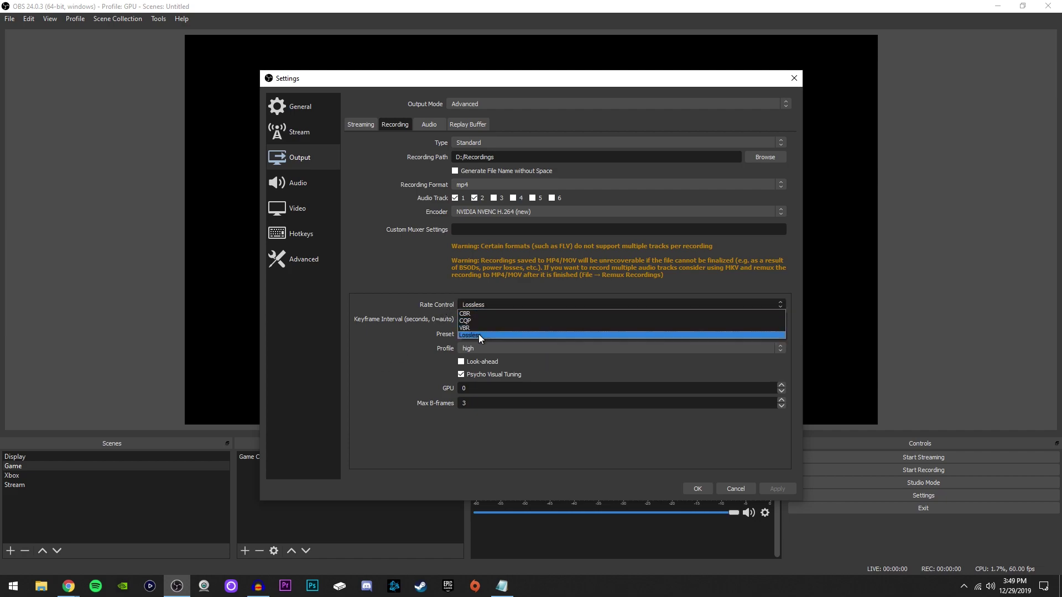
{"action": "left_click", "coordinate": [476, 335]}
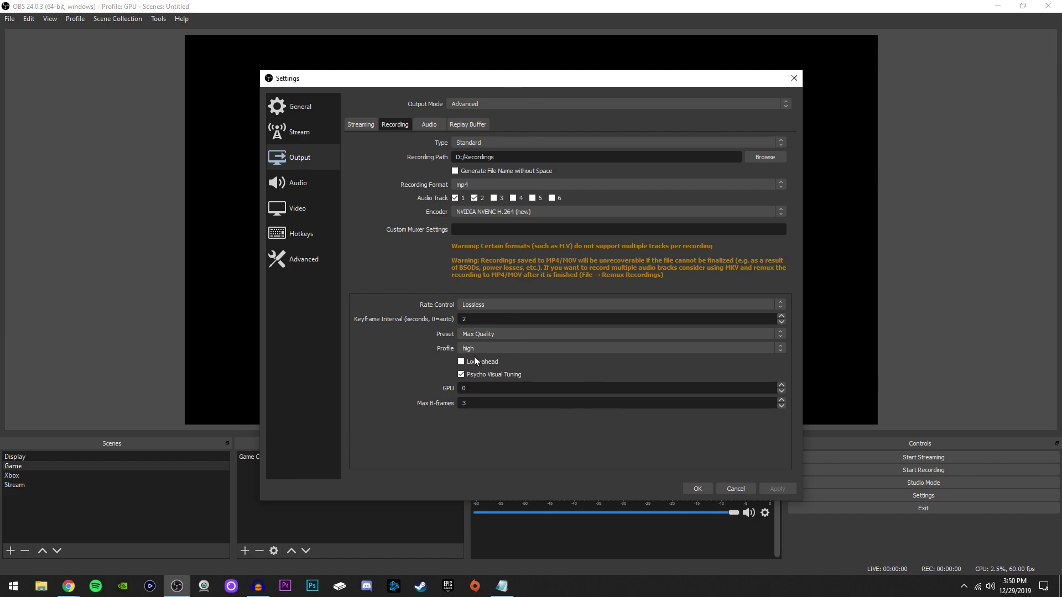
{"action": "left_click", "coordinate": [487, 305]}
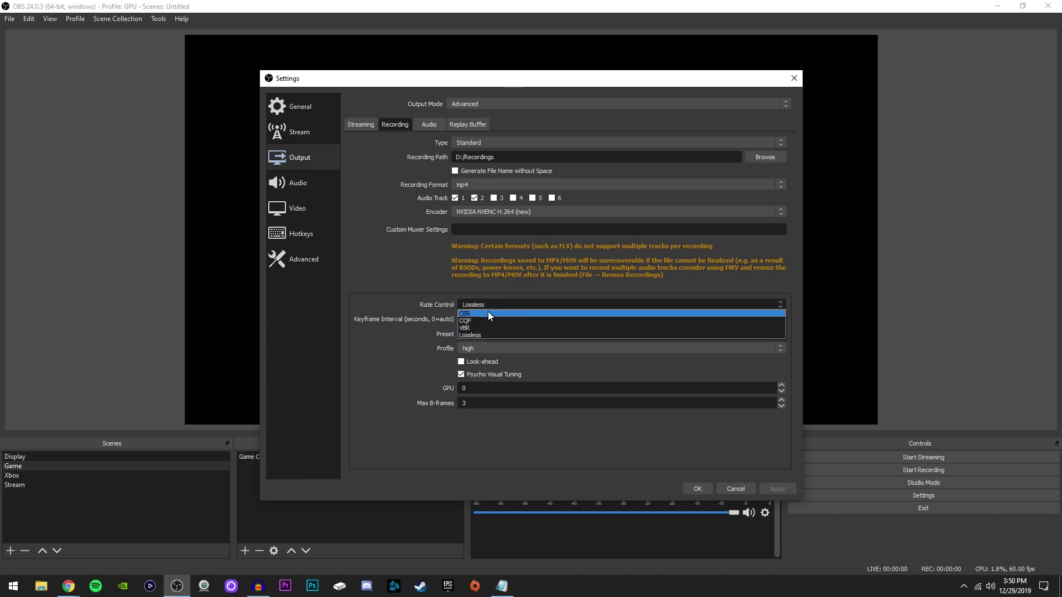
{"action": "left_click", "coordinate": [488, 320]}
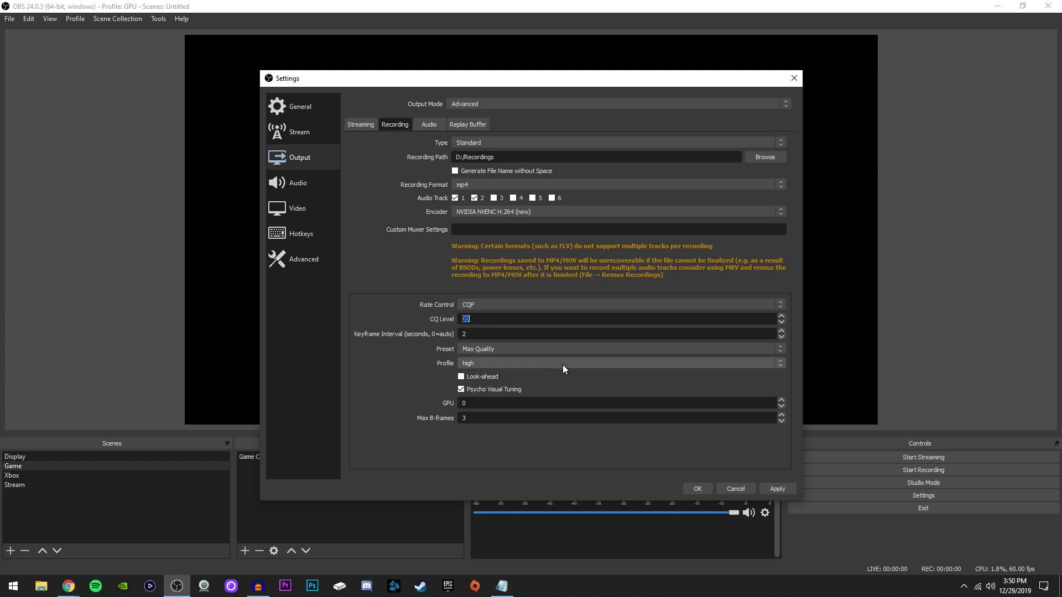
{"action": "double_click", "coordinate": [473, 322]}
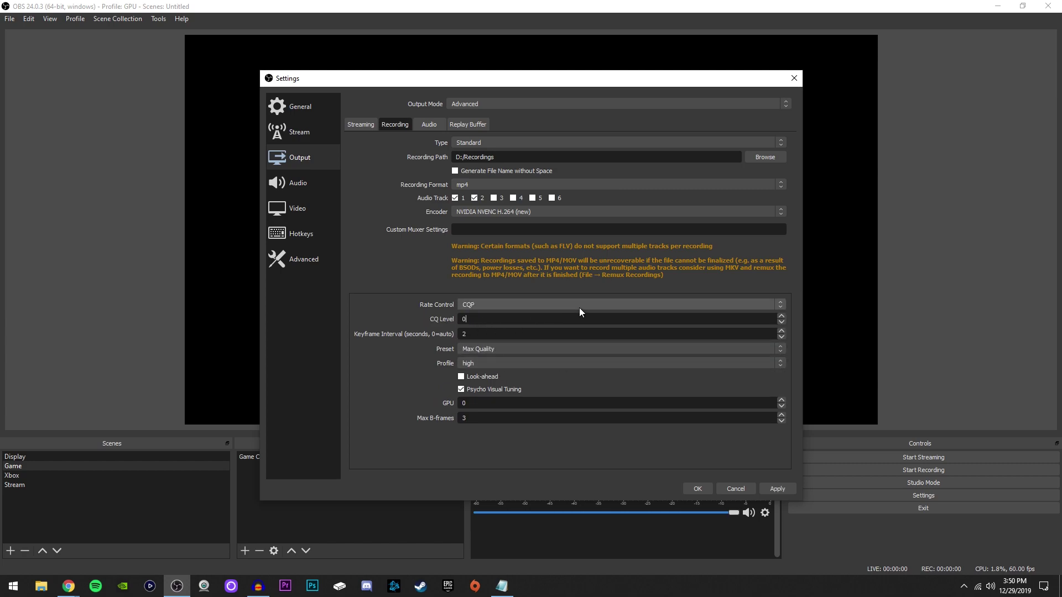
{"action": "left_click", "coordinate": [512, 305]}
{"action": "left_click", "coordinate": [490, 333]}
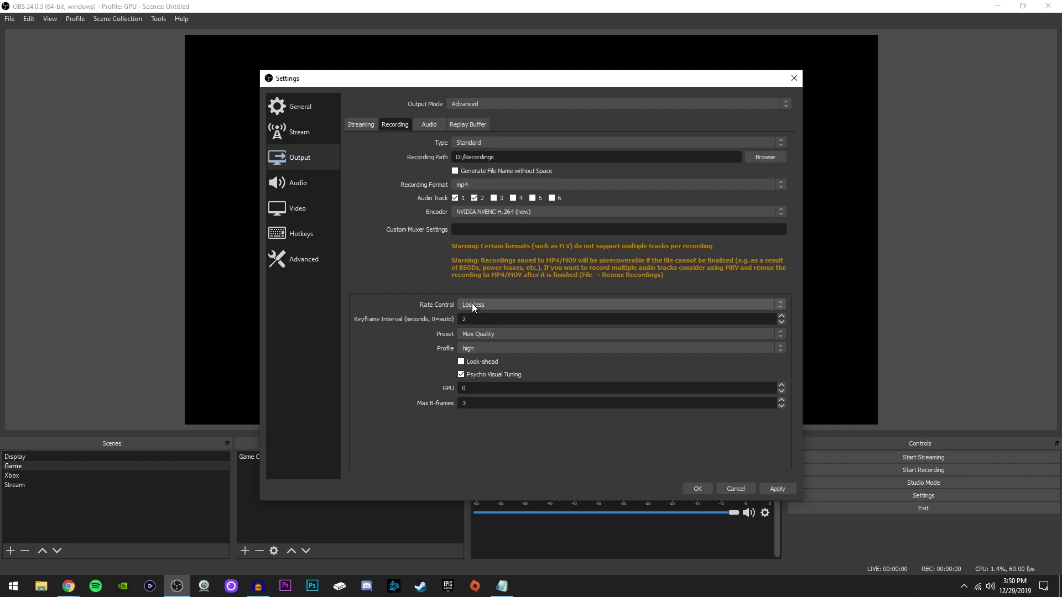
{"action": "left_click", "coordinate": [494, 333]}
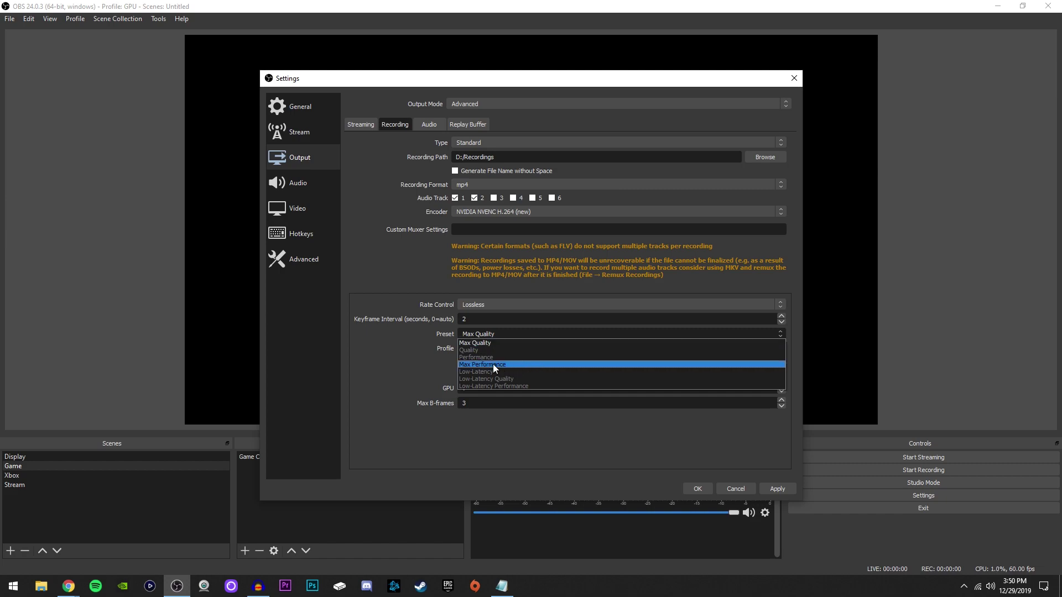
Keep the encoder preset at Max Quality and the profile at high
{"action": "left_click", "coordinate": [416, 366]}
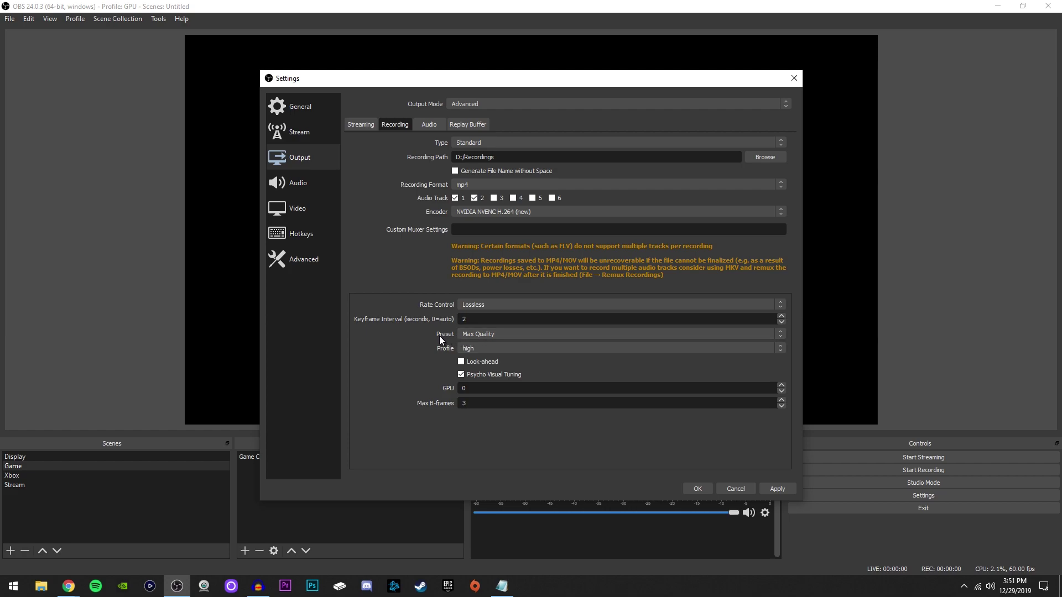
{"action": "left_click", "coordinate": [476, 334]}
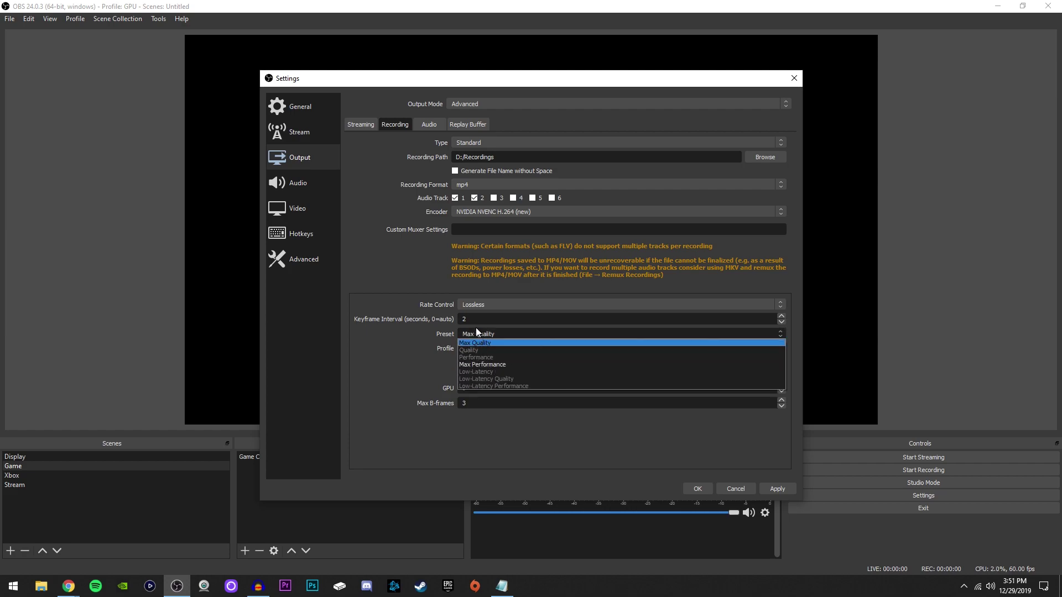
{"action": "left_click", "coordinate": [454, 344]}
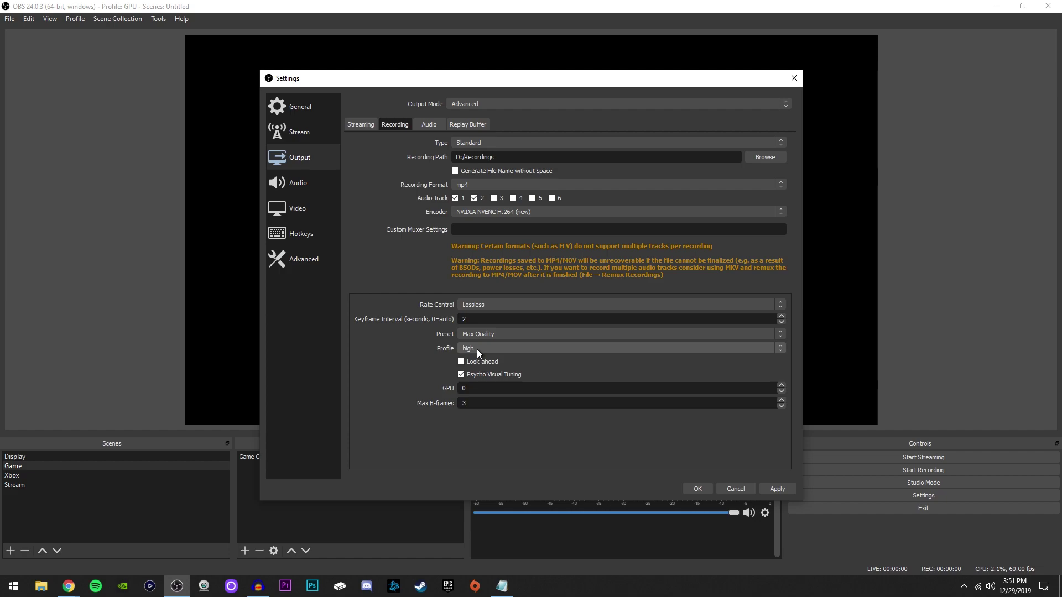
{"action": "left_click", "coordinate": [478, 352]}
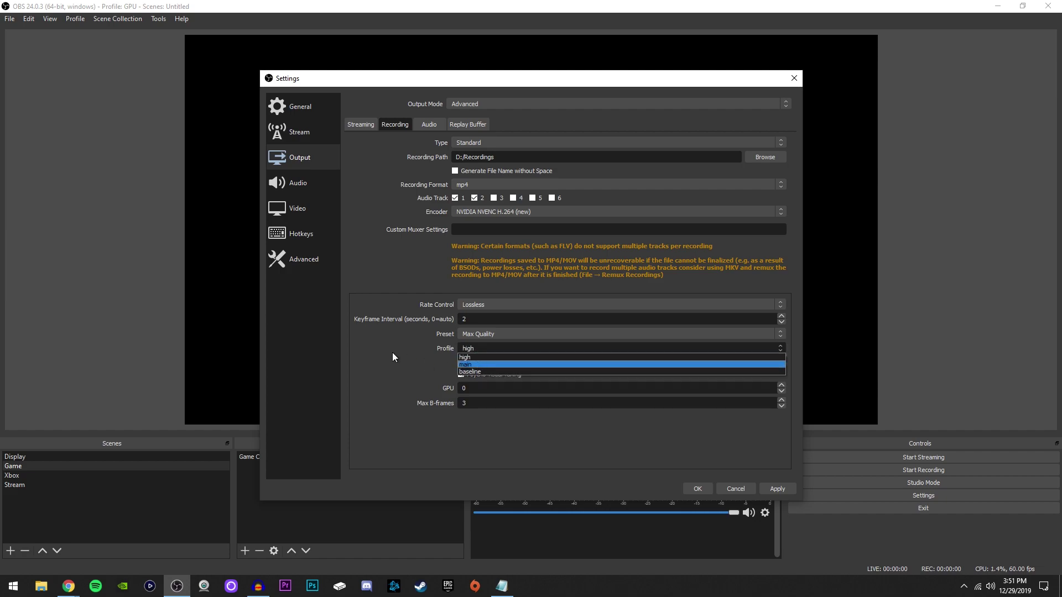
{"action": "left_click", "coordinate": [482, 348]}
{"action": "left_click", "coordinate": [483, 349]}
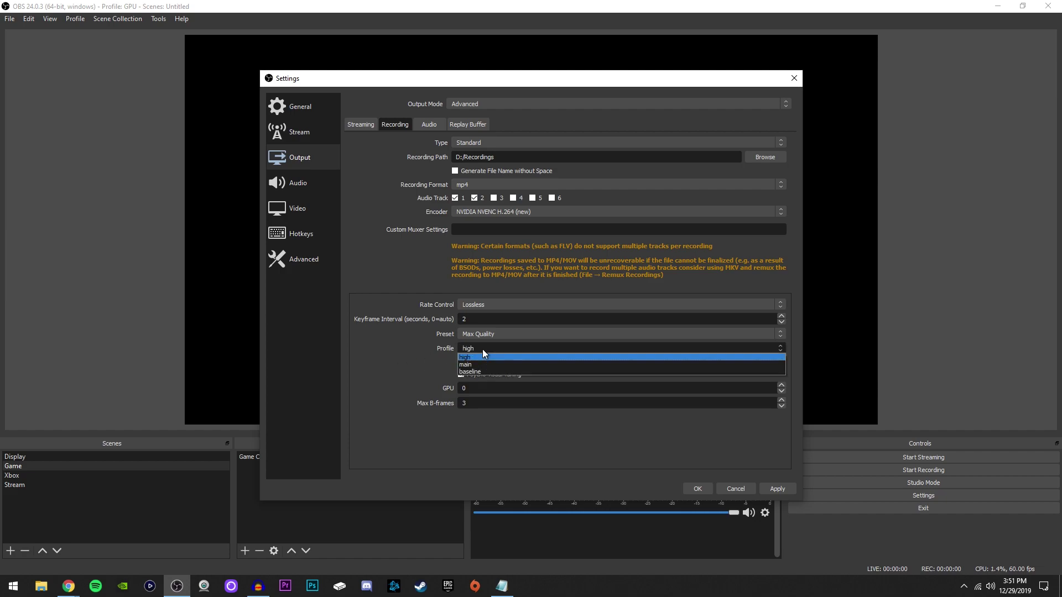
{"action": "left_click", "coordinate": [470, 356]}
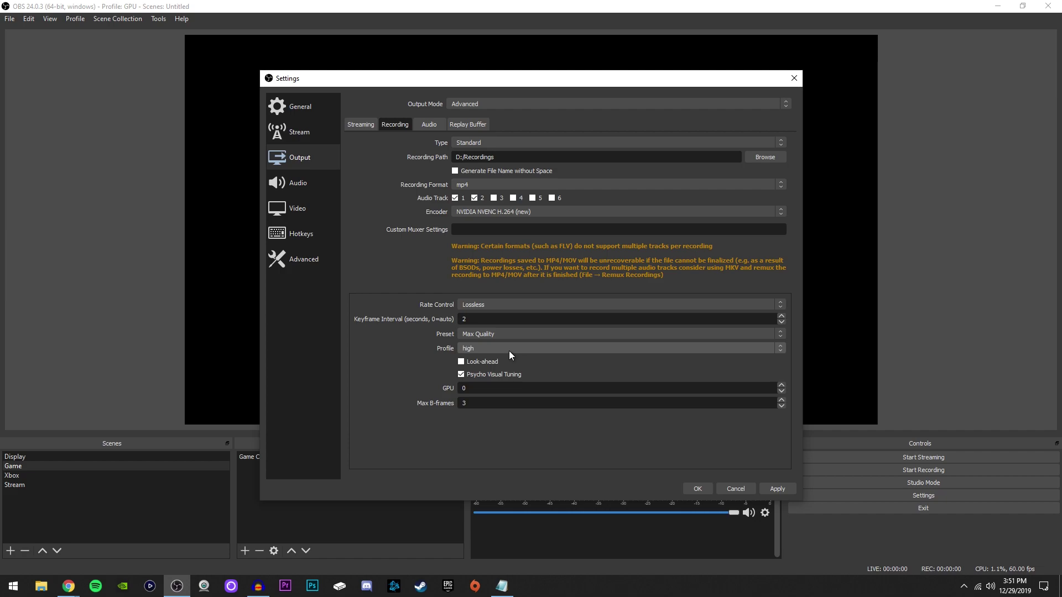
{"action": "left_click", "coordinate": [482, 350]}
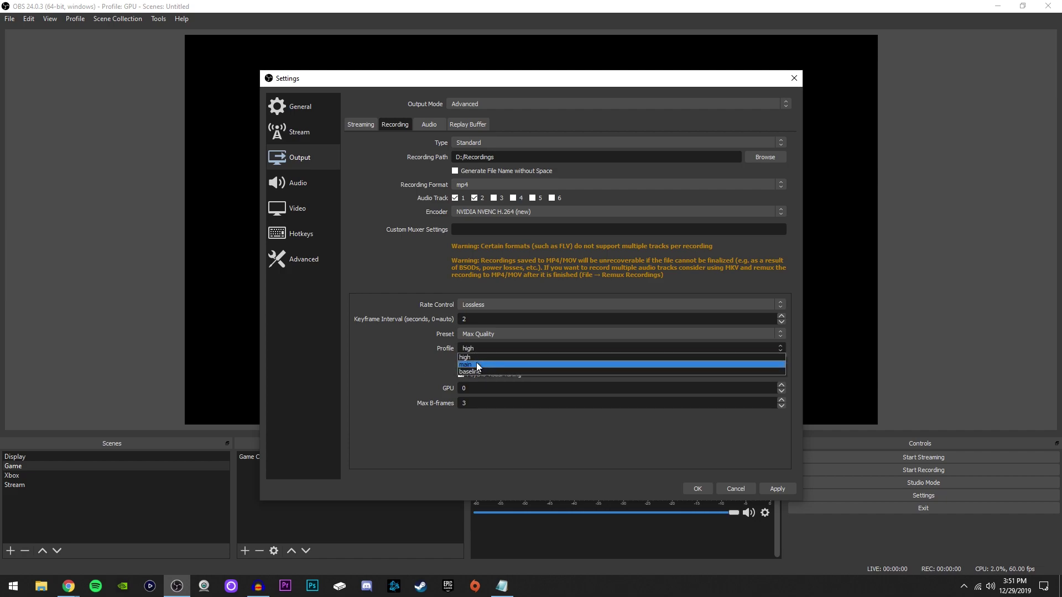
{"action": "left_click", "coordinate": [474, 357]}
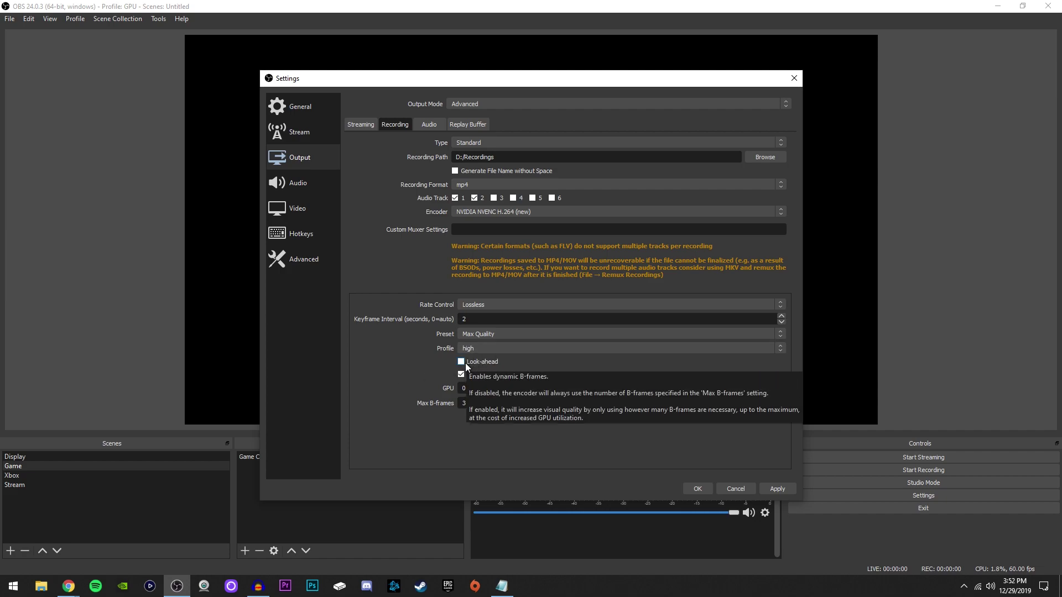
Enable Look-ahead and lower Max B-frames to 4
{"action": "left_click", "coordinate": [466, 366]}
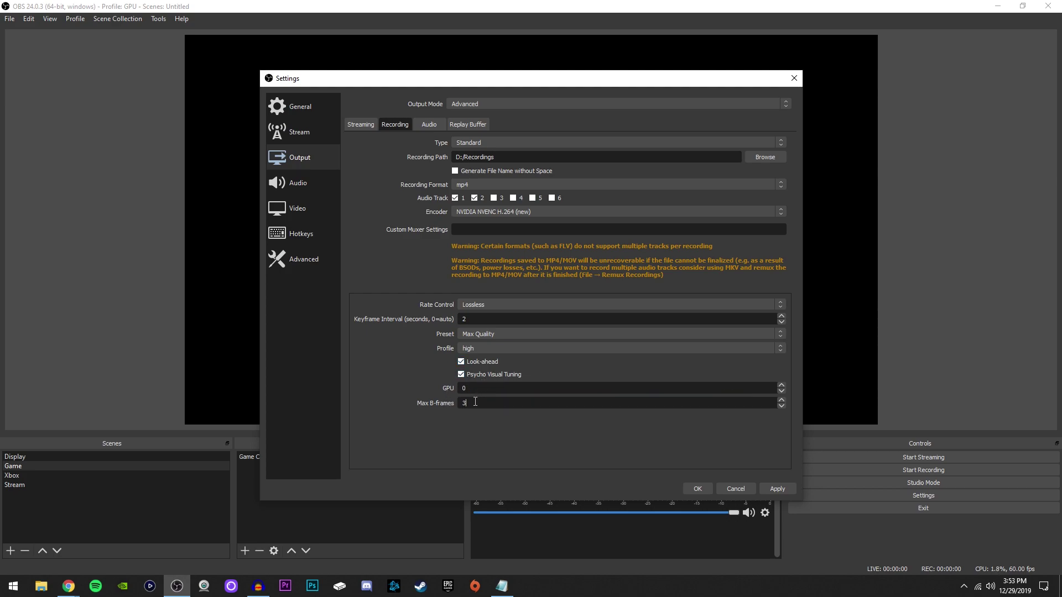
{"action": "left_click", "coordinate": [781, 406]}
{"action": "scroll", "coordinate": [468, 402], "scroll_direction": "up", "scroll_amount": 3}
{"action": "left_click", "coordinate": [426, 125]}
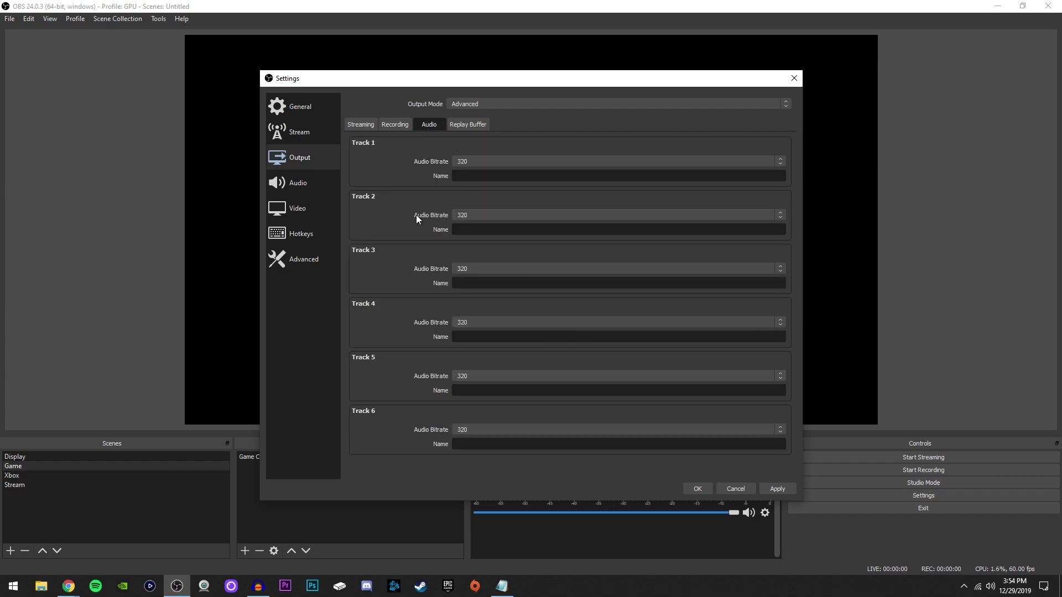
Keep audio Track 1 and Track 2 bitrates at 320
{"action": "left_click", "coordinate": [475, 161]}
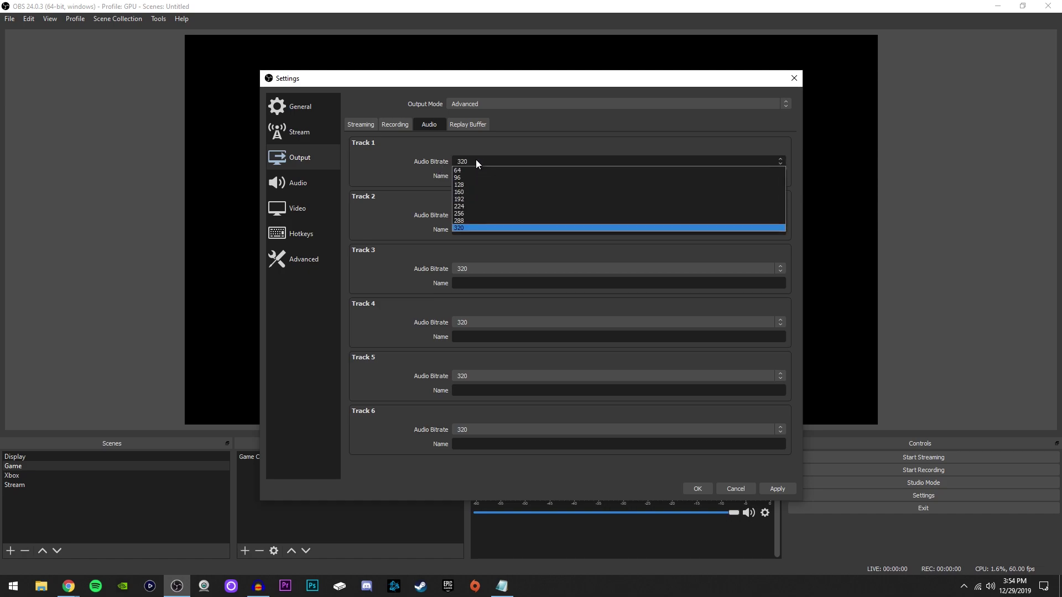
{"action": "left_click", "coordinate": [467, 227]}
{"action": "left_click", "coordinate": [474, 216]}
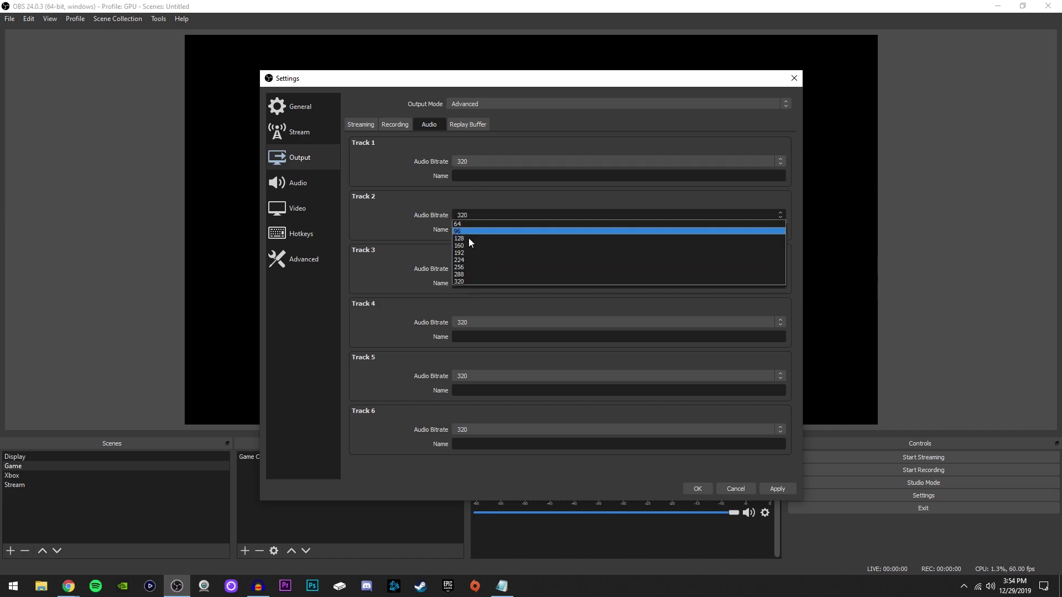
{"action": "left_click", "coordinate": [464, 281]}
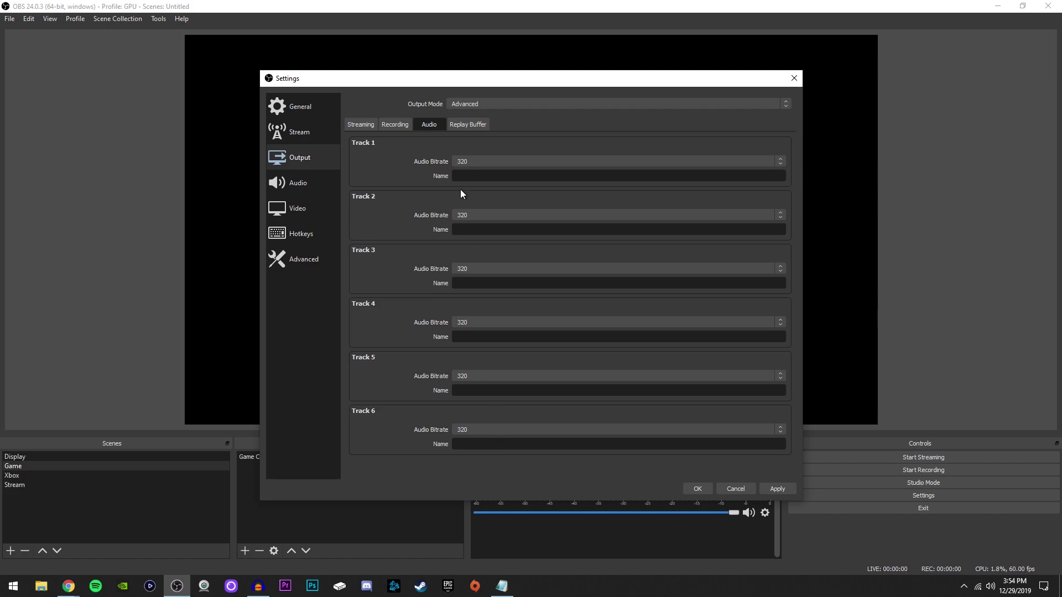
{"action": "scroll", "coordinate": [493, 322], "scroll_direction": "down", "scroll_amount": 1}
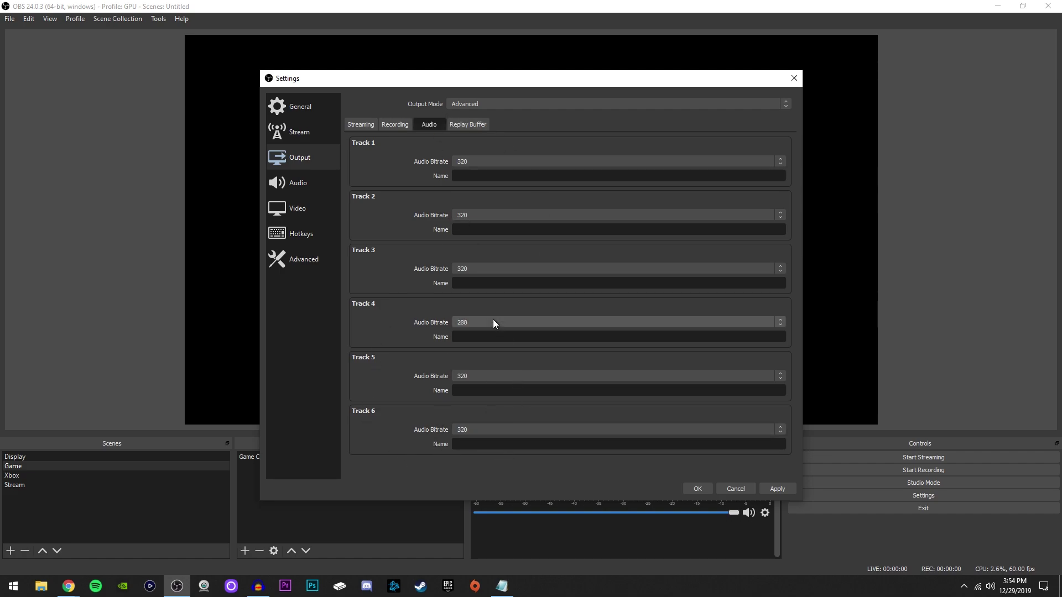
{"action": "scroll", "coordinate": [493, 321], "scroll_direction": "down", "scroll_amount": 2}
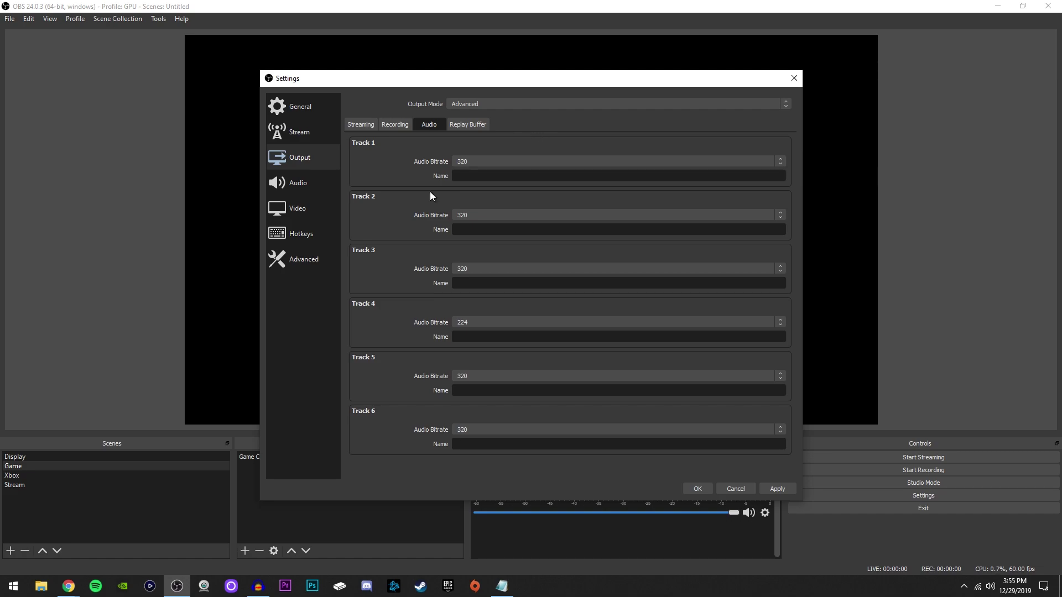
{"action": "left_click", "coordinate": [319, 213]}
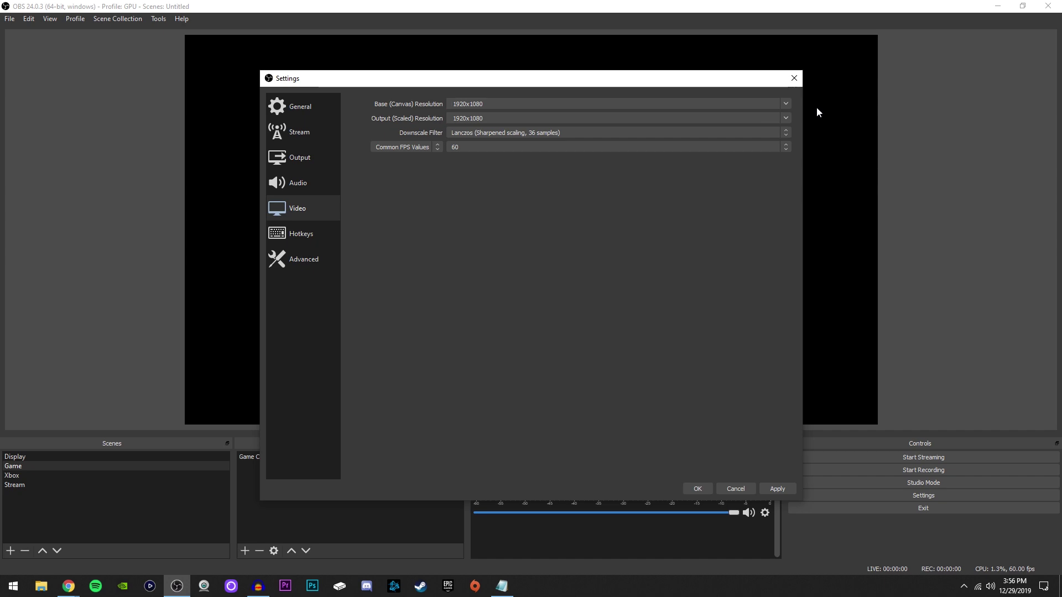
Set both Base (Canvas) and Output (Scaled) resolution to 1280x720
{"action": "left_click", "coordinate": [785, 104]}
{"action": "left_click", "coordinate": [476, 112]}
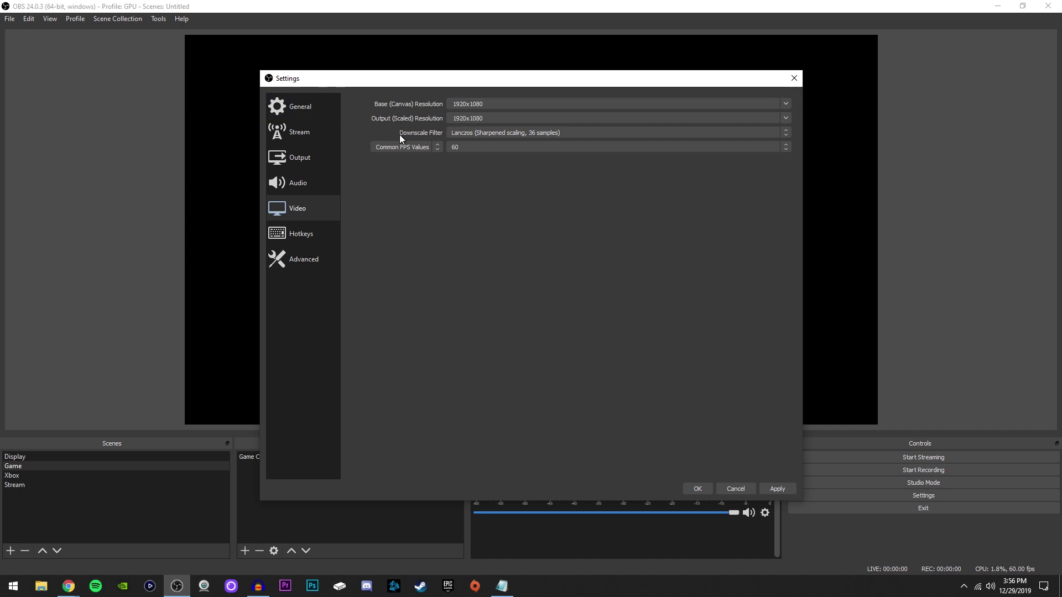
{"action": "left_click", "coordinate": [785, 117]}
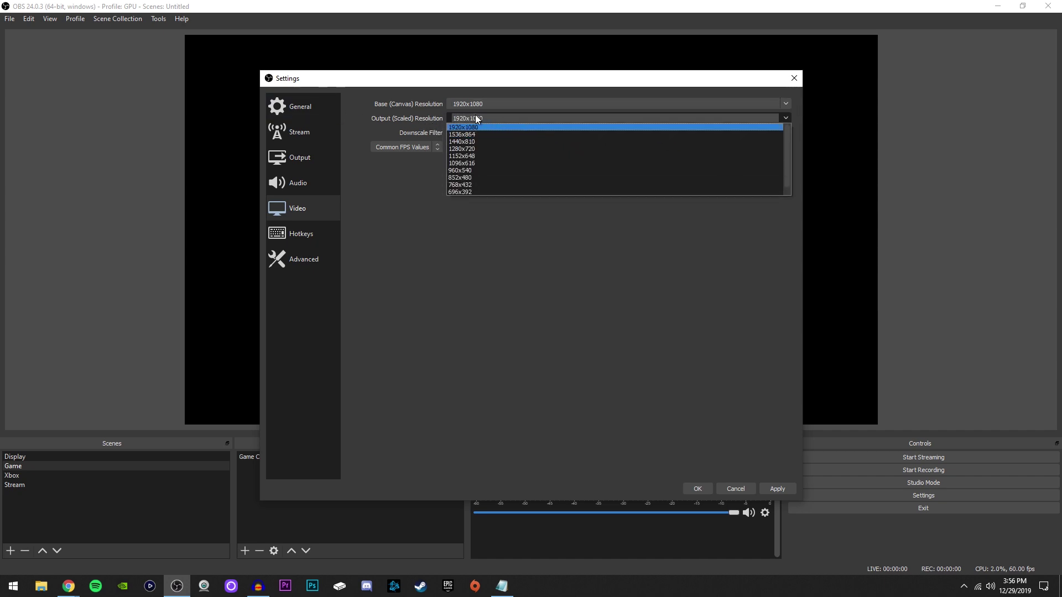
{"action": "left_click", "coordinate": [399, 104]}
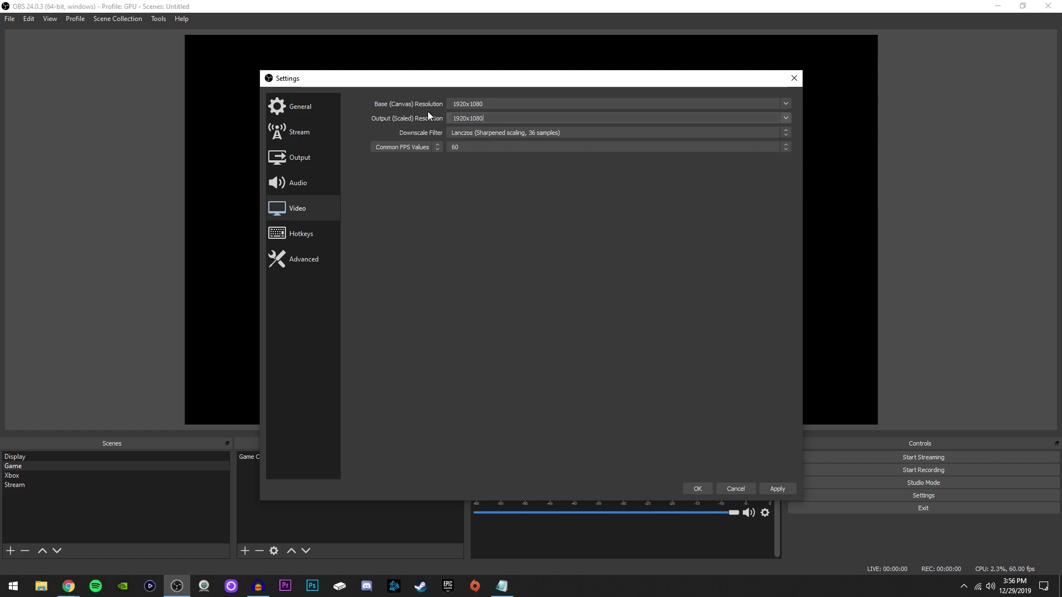
{"action": "left_click", "coordinate": [786, 104]}
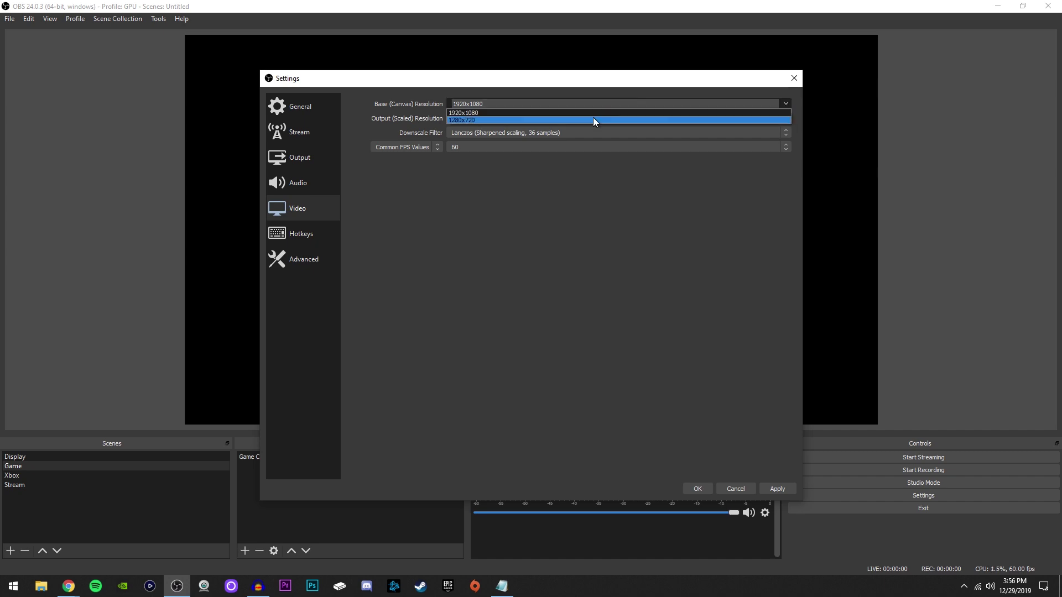
{"action": "left_click", "coordinate": [591, 118]}
{"action": "left_click", "coordinate": [786, 118]}
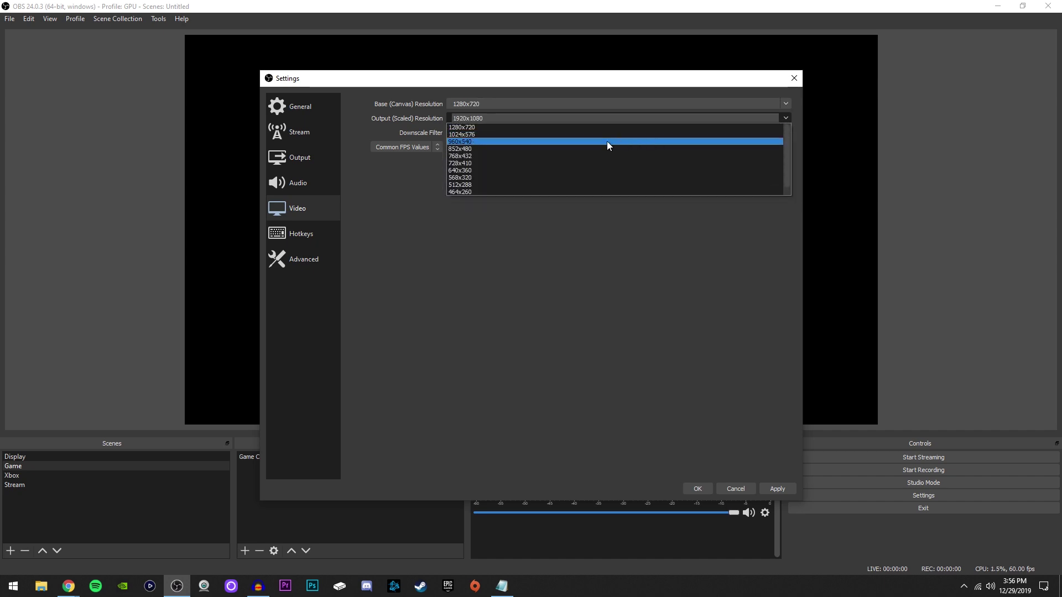
{"action": "left_click", "coordinate": [474, 128]}
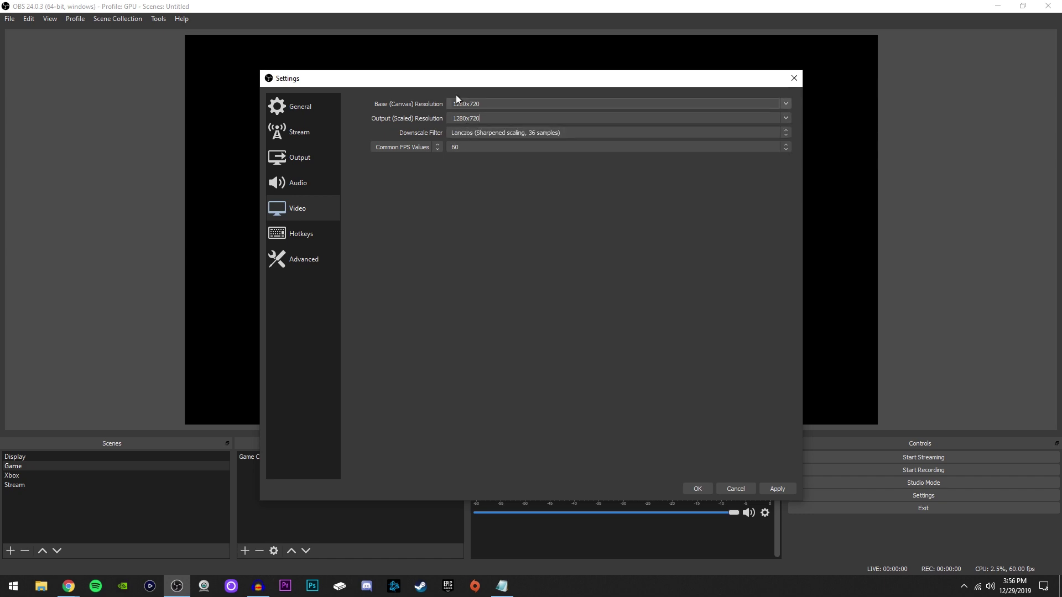
Keep the Lanczos downscale filter and Common FPS Values at 60
{"action": "scroll", "coordinate": [788, 106], "scroll_direction": "up", "scroll_amount": 1}
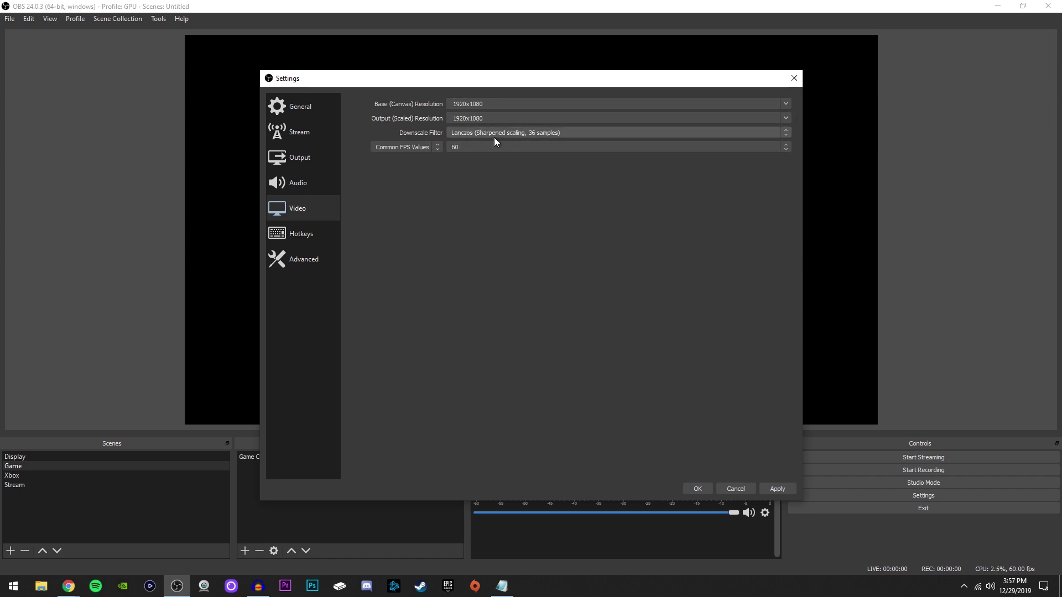
{"action": "left_click", "coordinate": [776, 132]}
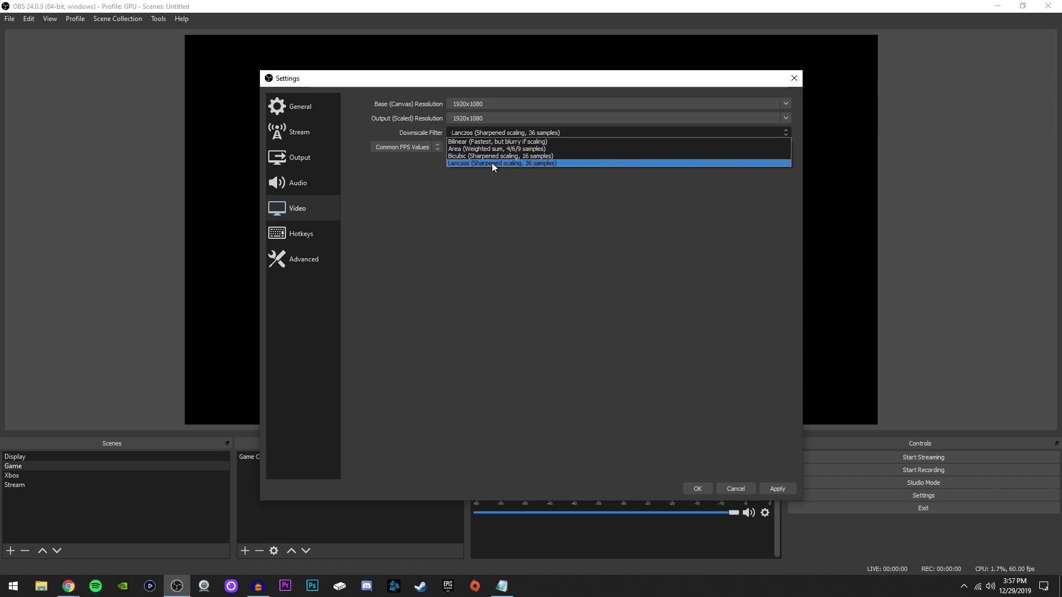
{"action": "left_click", "coordinate": [520, 163]}
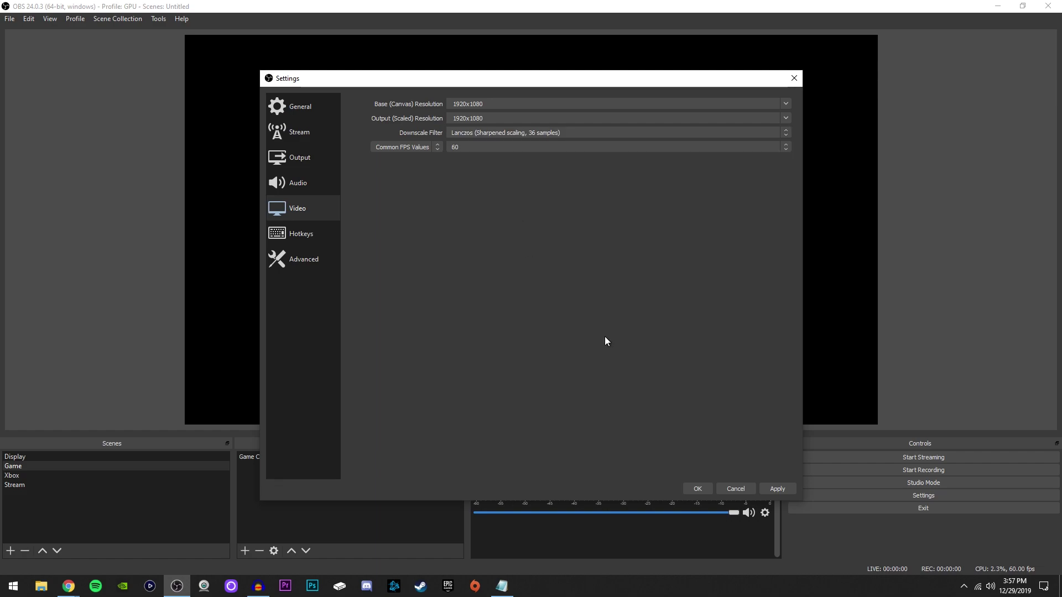
{"action": "left_click", "coordinate": [400, 149]}
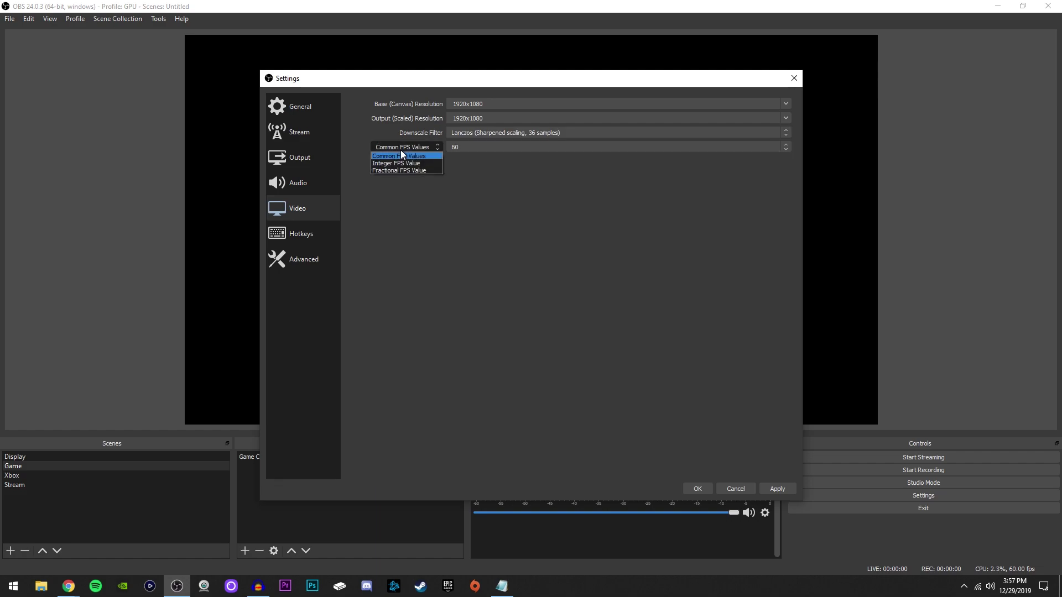
{"action": "left_click", "coordinate": [402, 147]}
{"action": "left_click", "coordinate": [469, 148]}
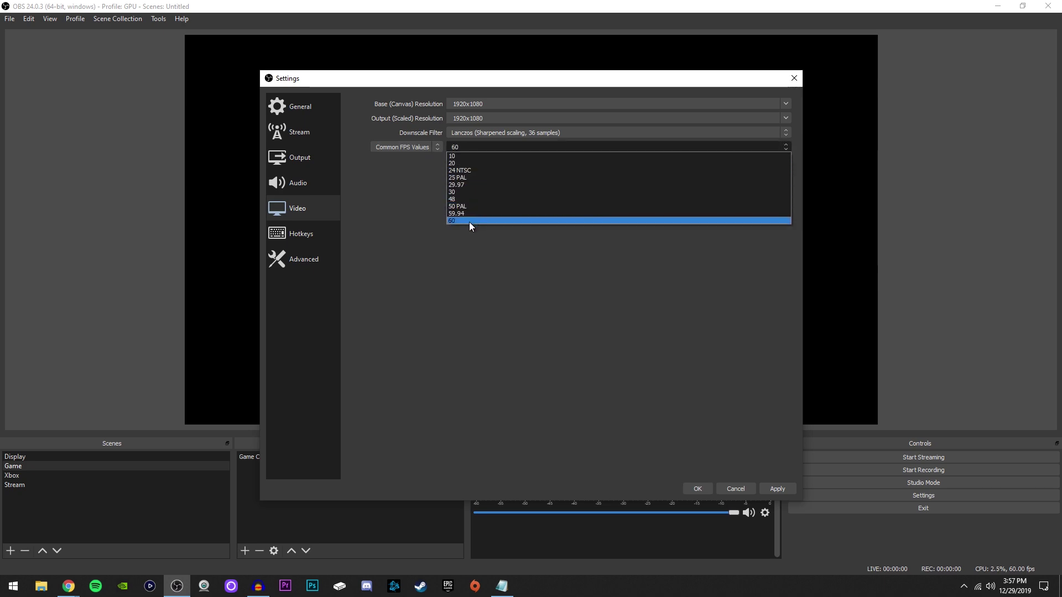
{"action": "left_click", "coordinate": [469, 220]}
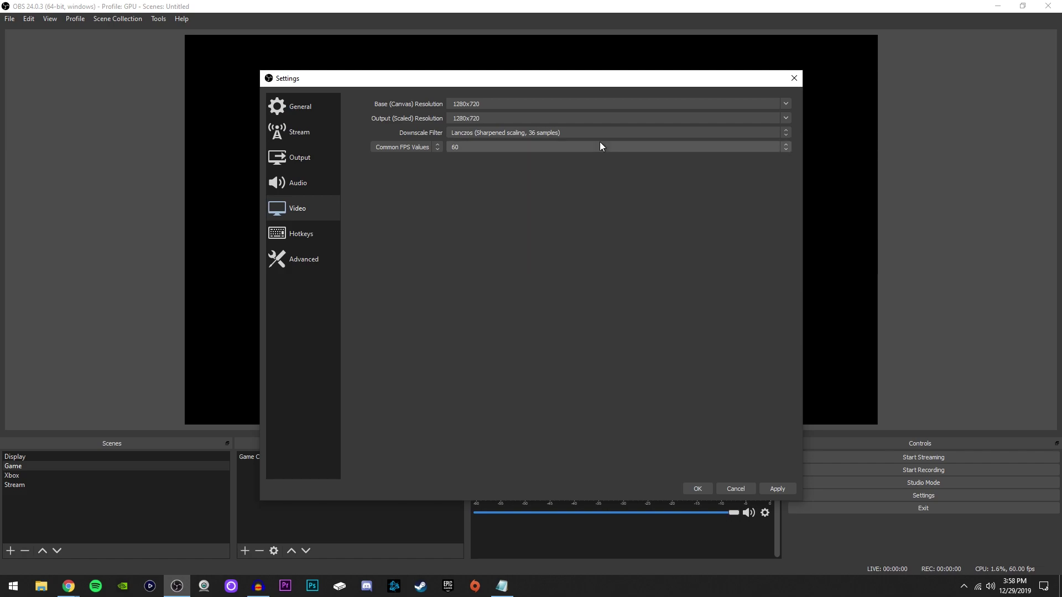
Leave Process Priority at Above Normal on the Advanced page, then apply and save settings
{"action": "left_click", "coordinate": [293, 263]}
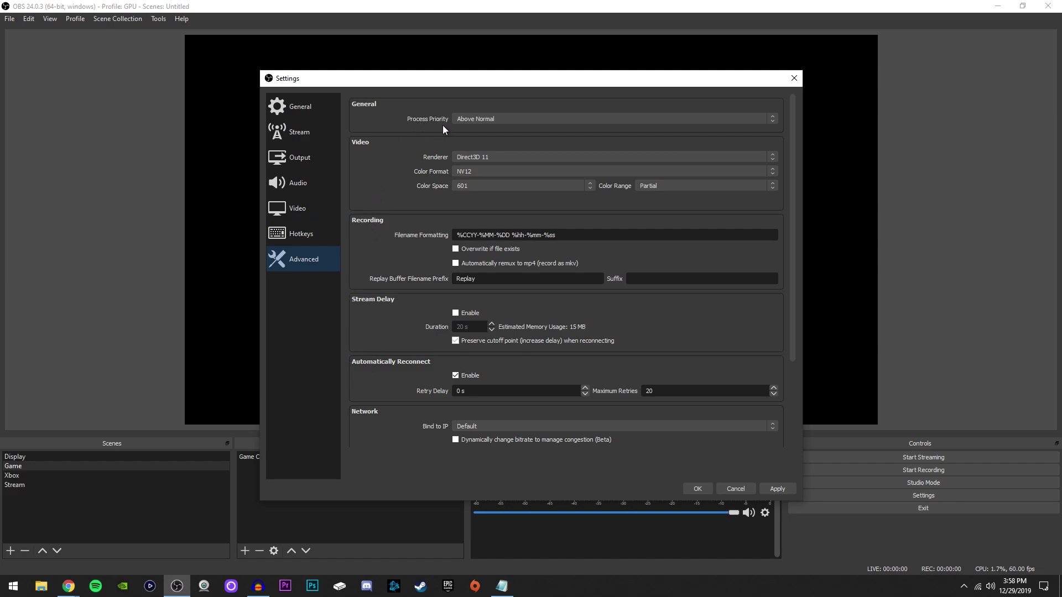
{"action": "left_click", "coordinate": [456, 120]}
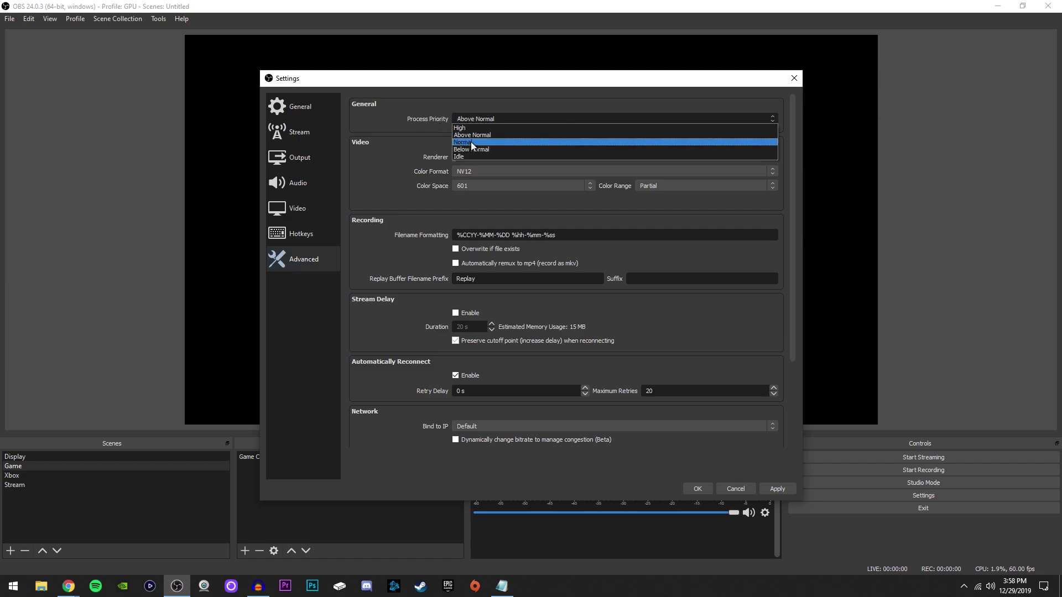
{"action": "left_click", "coordinate": [473, 114]}
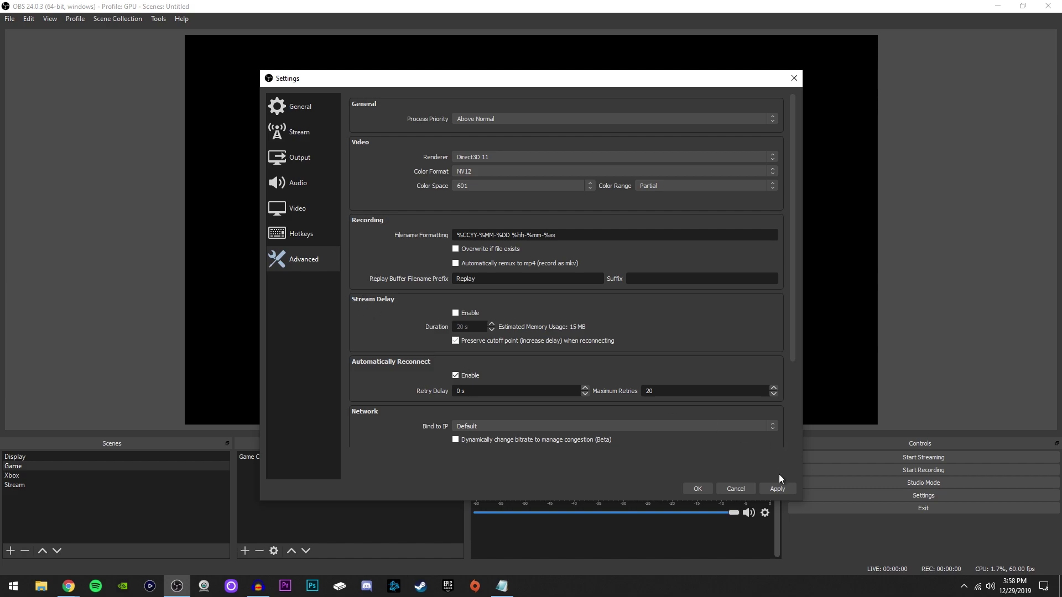
{"action": "left_click", "coordinate": [776, 489]}
{"action": "left_click", "coordinate": [695, 489]}
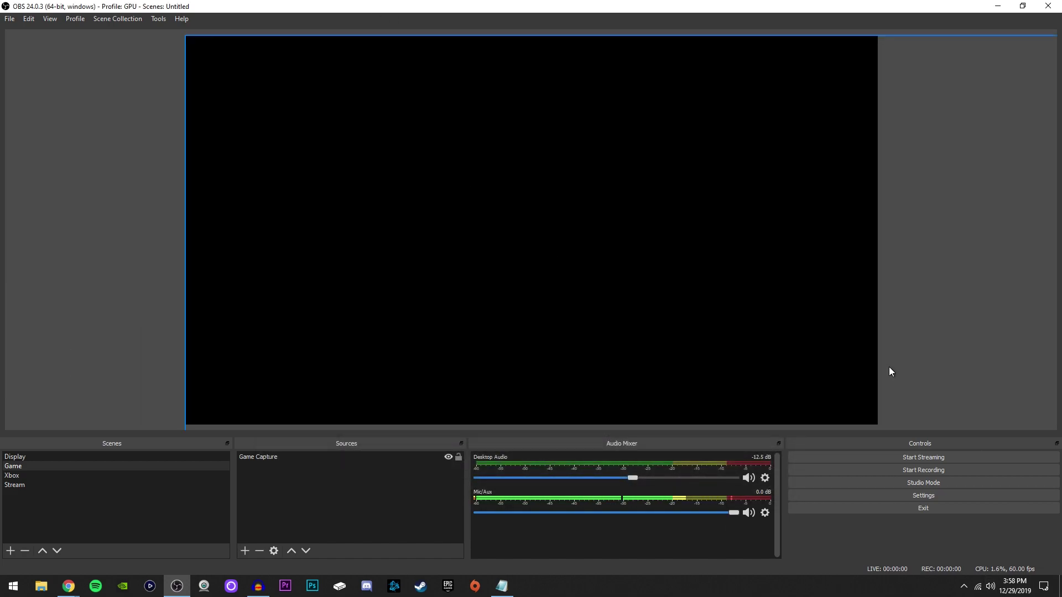
Select the Game Capture source, then bring up Settings from the Controls dock
{"action": "left_click", "coordinate": [503, 90]}
{"action": "left_click", "coordinate": [938, 497]}
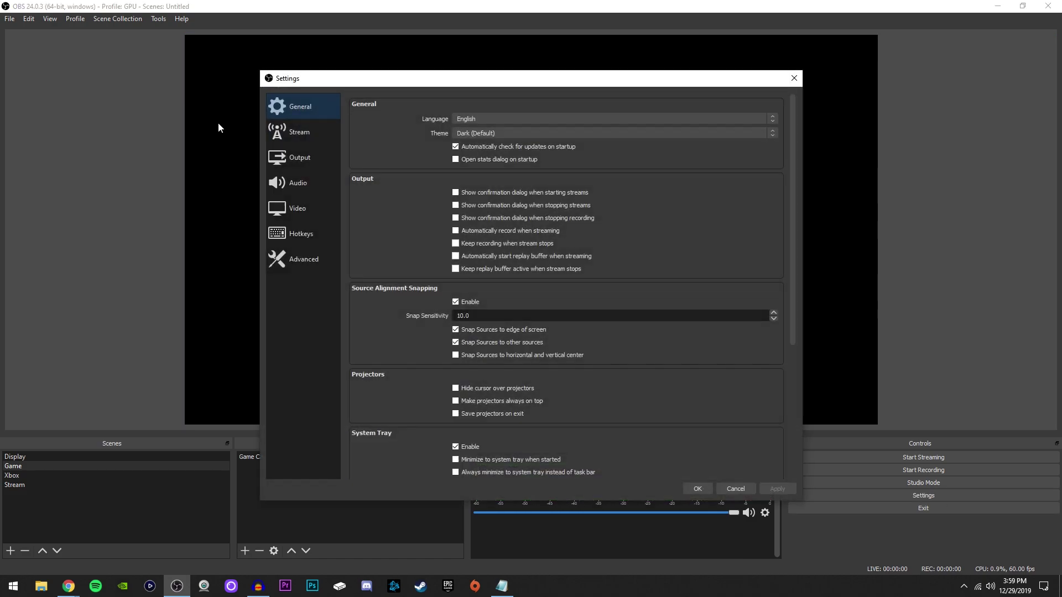
Review the Output page's NVENC streaming settings, cancel Settings unsaved, then select the Game Capture source
{"action": "left_click", "coordinate": [301, 156]}
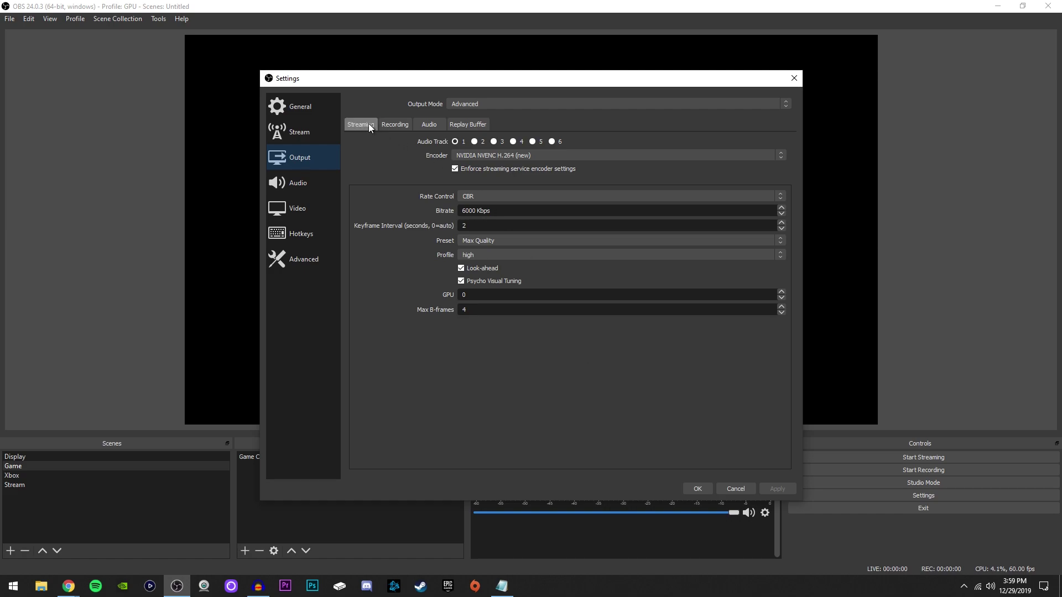
{"action": "left_click", "coordinate": [740, 487]}
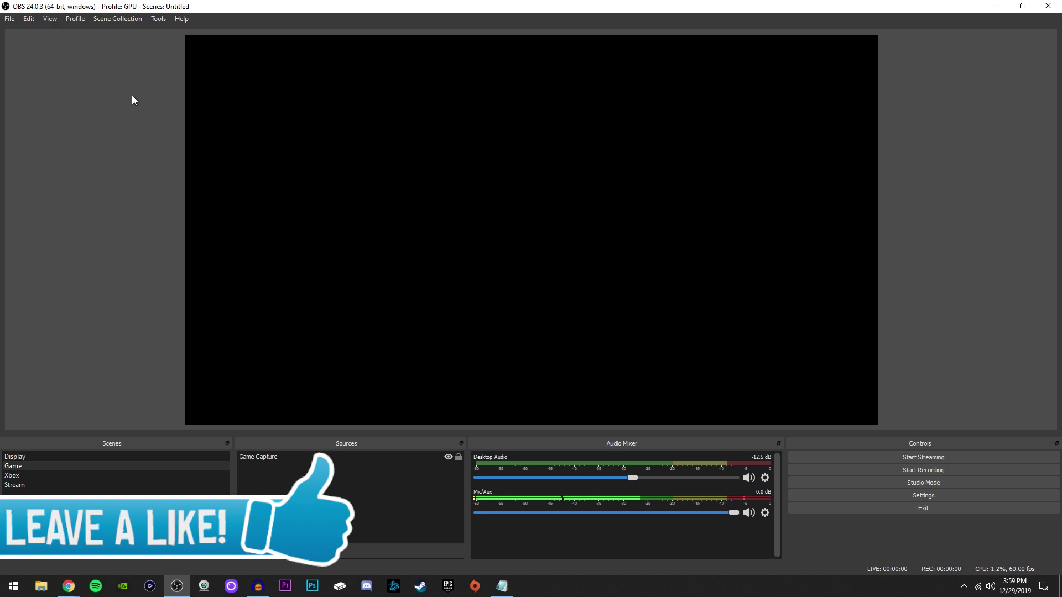
{"action": "left_click", "coordinate": [975, 270]}
{"action": "right_click", "coordinate": [973, 268]}
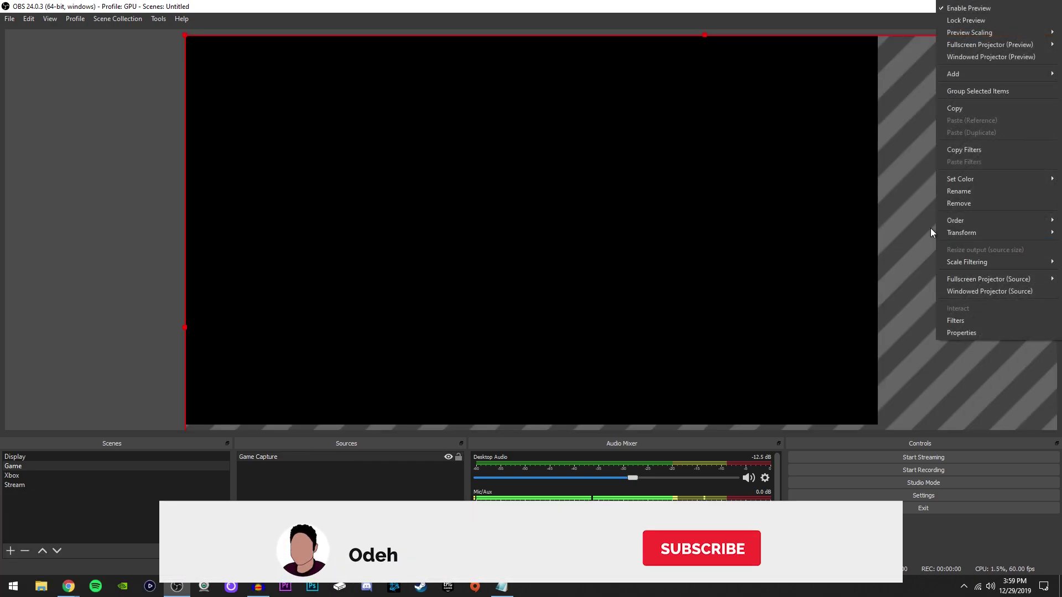
{"action": "left_click", "coordinate": [132, 96]}
{"action": "left_click", "coordinate": [132, 96]}
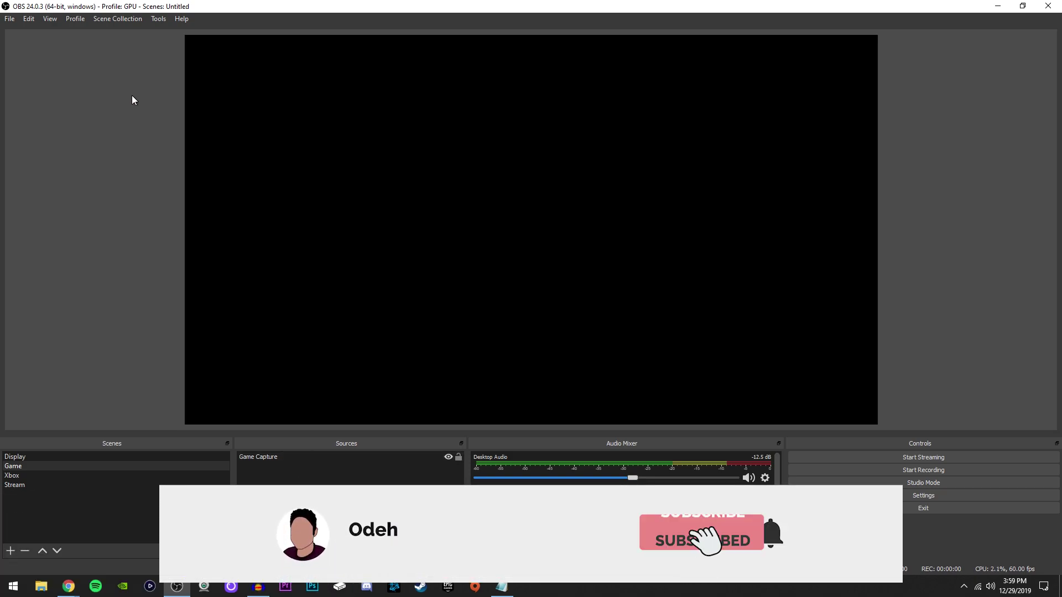